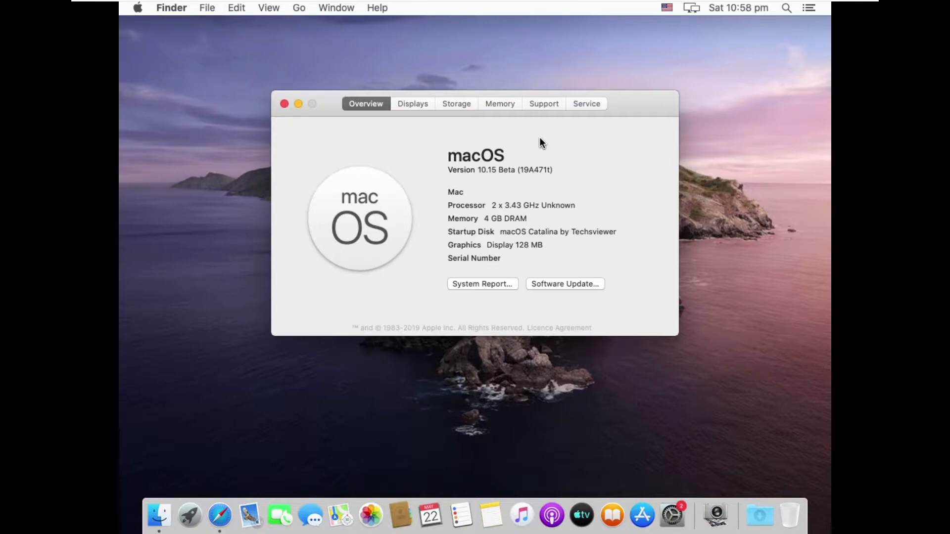
# Step: Reopen the About This Mac overview to examine the macOS version and hardware details, and close it
pyautogui.click(284, 104)
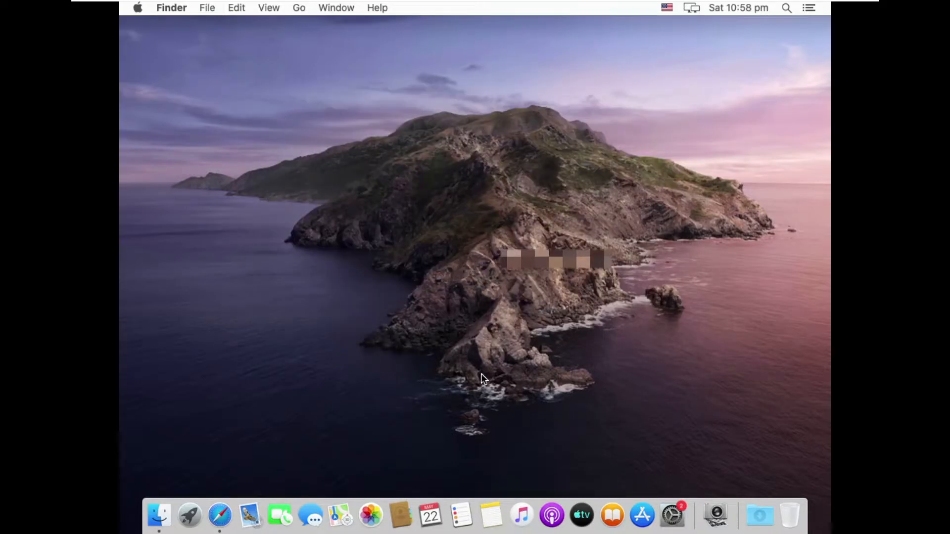
pyautogui.click(137, 8)
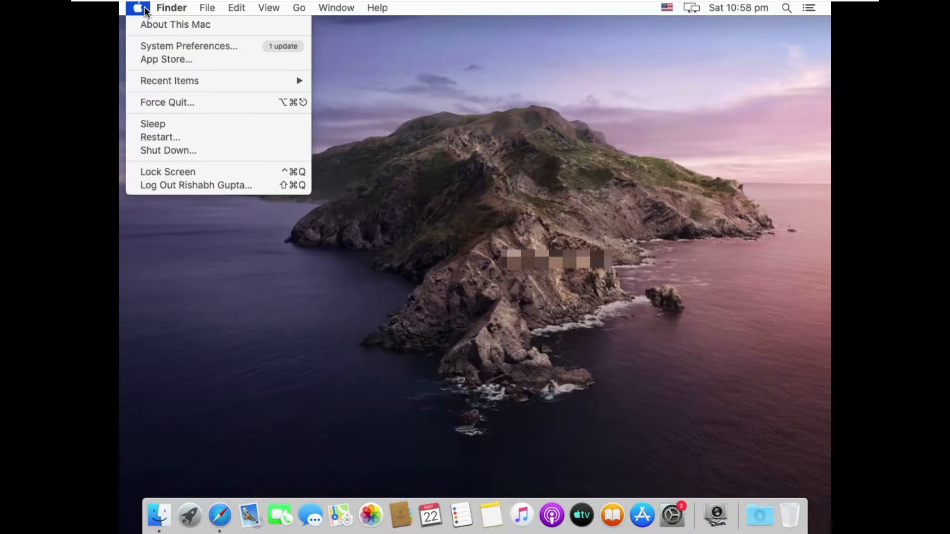
pyautogui.click(151, 29)
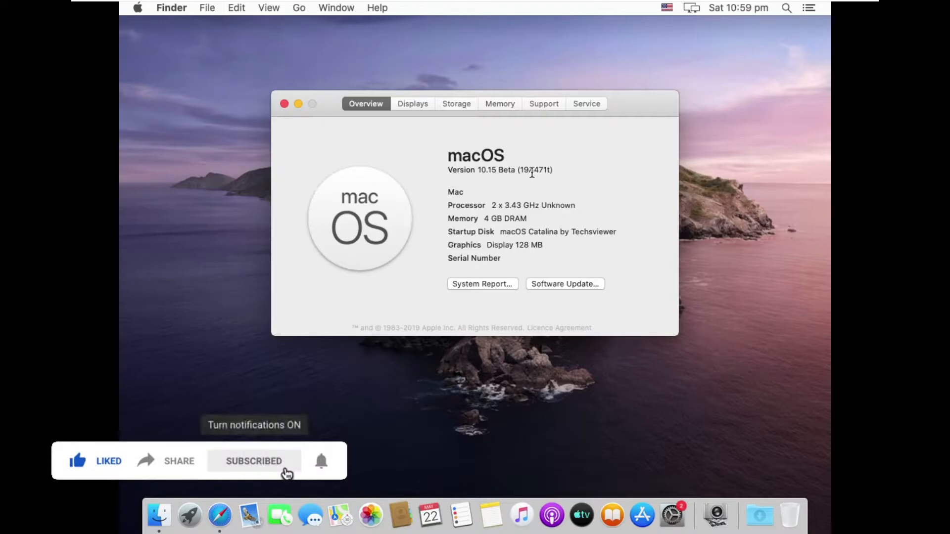
pyautogui.click(284, 104)
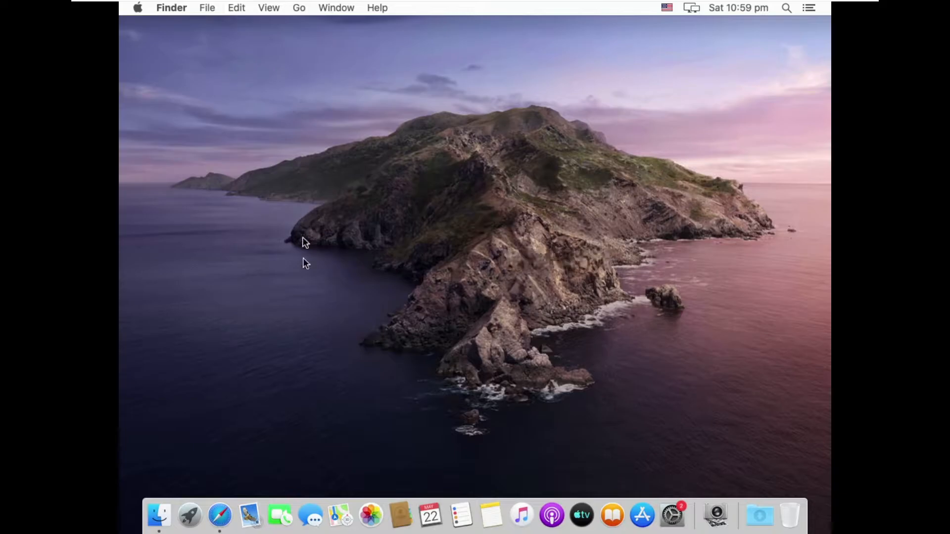
# Step: Open Google from the Safari favourites, view the Google Doodles page, and minimize the browser window
pyautogui.click(220, 514)
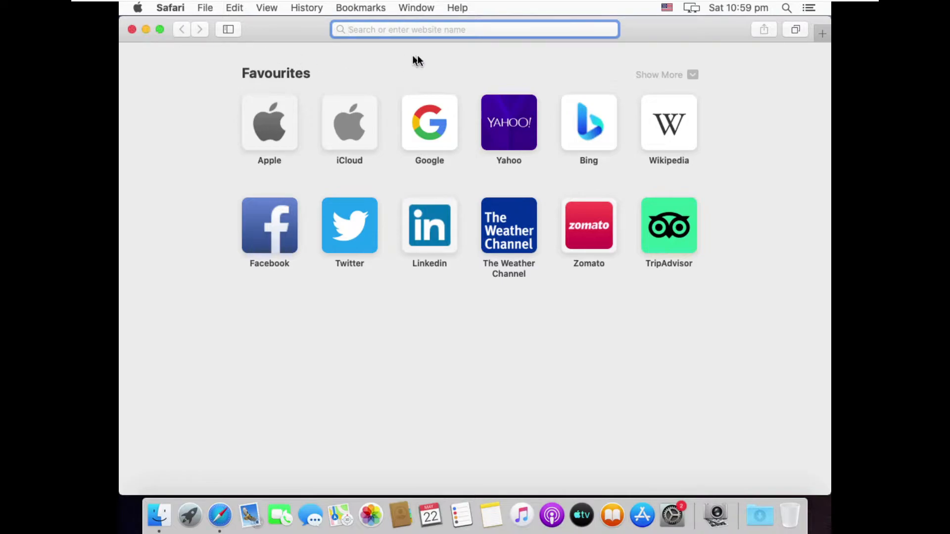
pyautogui.click(440, 123)
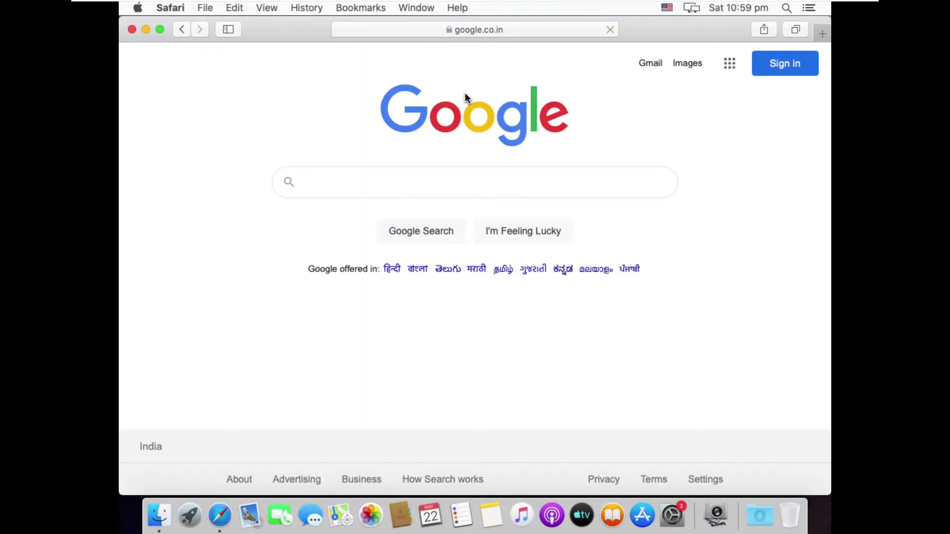
pyautogui.click(533, 234)
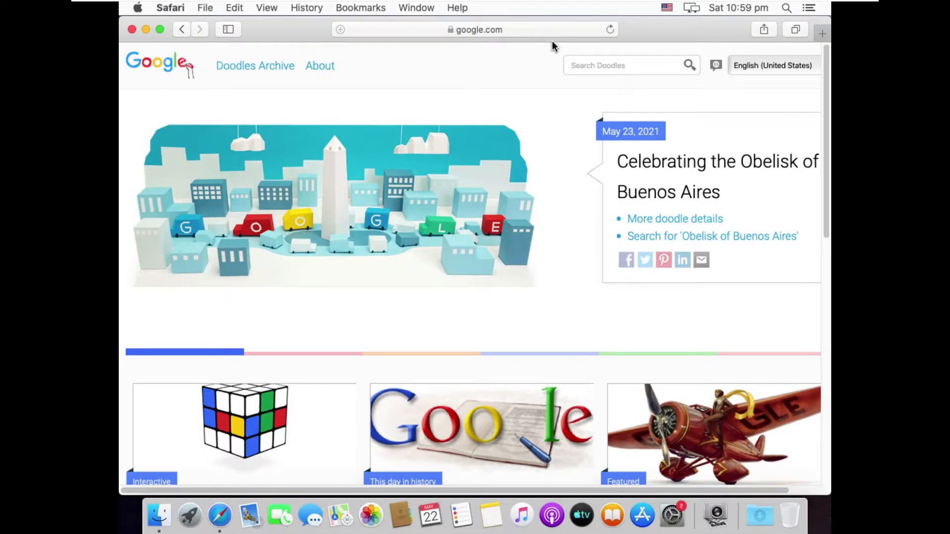
pyautogui.click(145, 30)
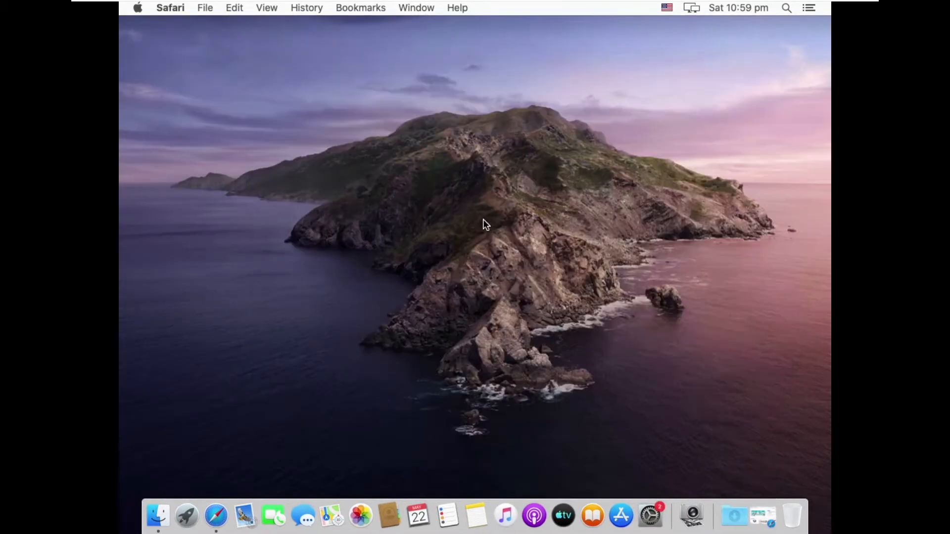
# Step: Open and quit the App Store, and look over the installed apps in Launchpad before returning to the desktop
pyautogui.click(621, 515)
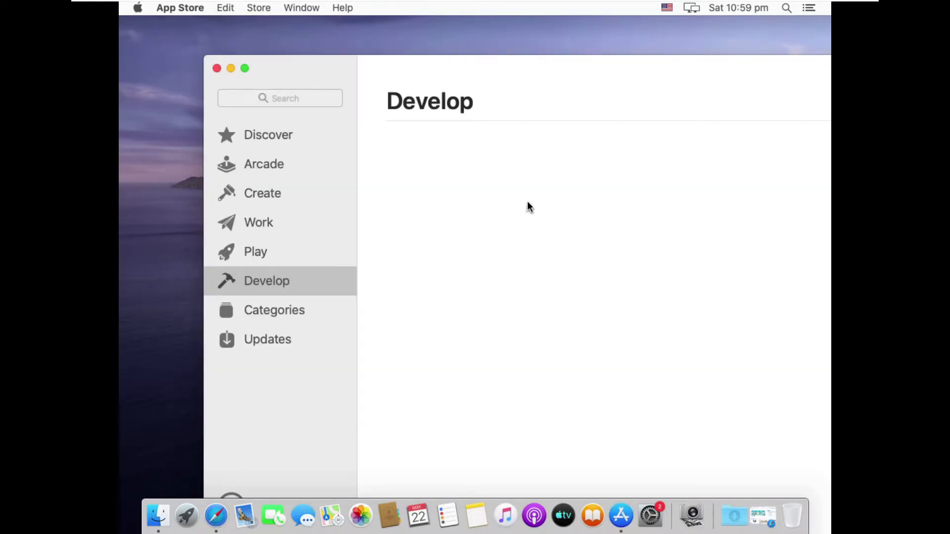
pyautogui.press('super+q')
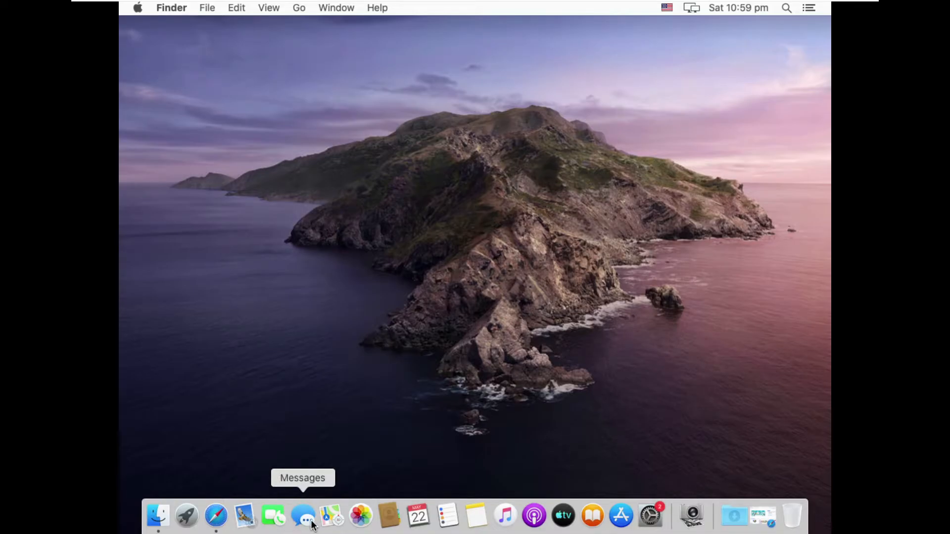
pyautogui.click(188, 522)
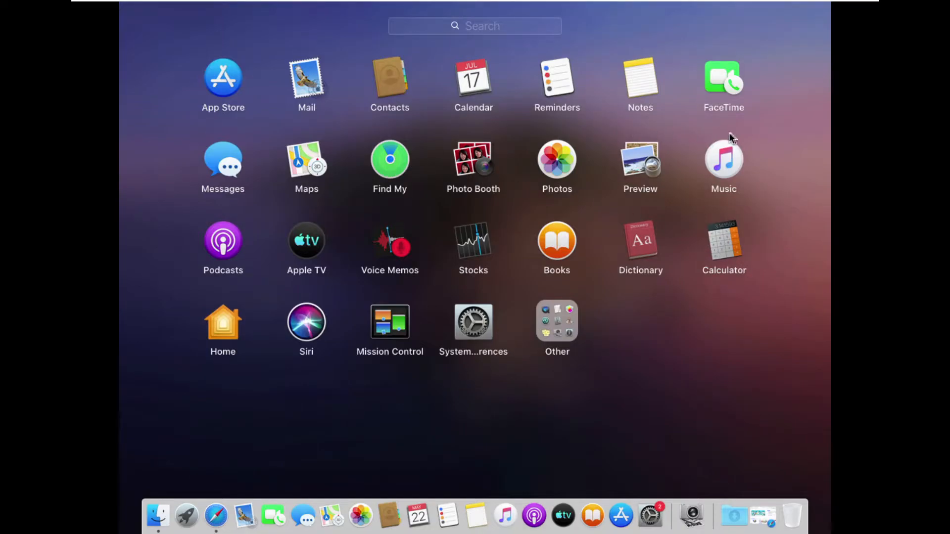
pyautogui.click(389, 385)
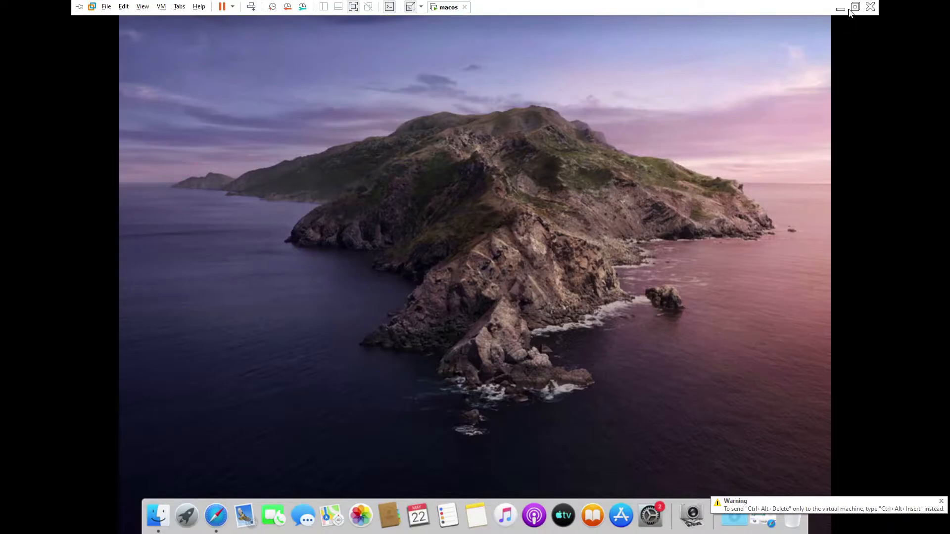
# Step: Exit the virtual machine's full-screen view and switch to the empty Notepad window, moving it aside
pyautogui.hotkey('ctrl', 'alt', 'Return')
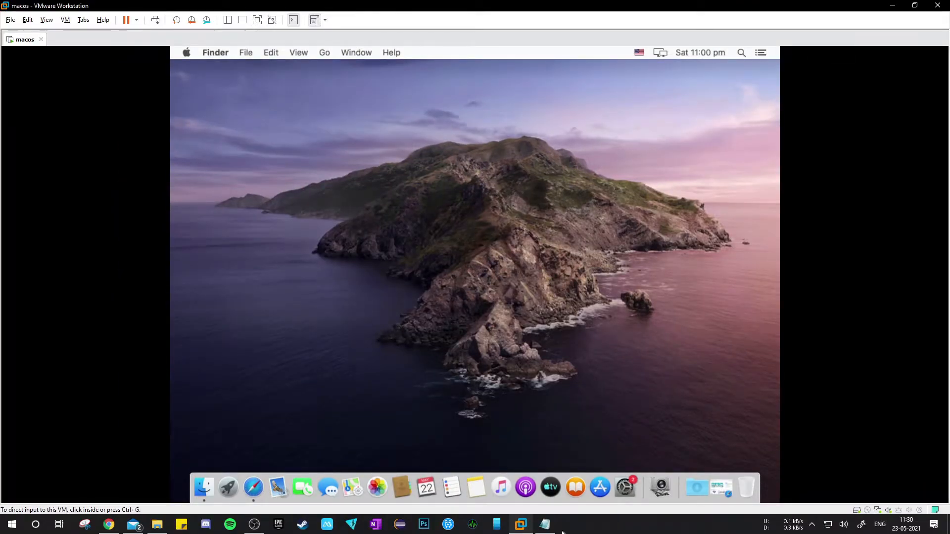
pyautogui.click(548, 525)
pyautogui.moveTo(643, 69); pyautogui.dragTo(682, 72)
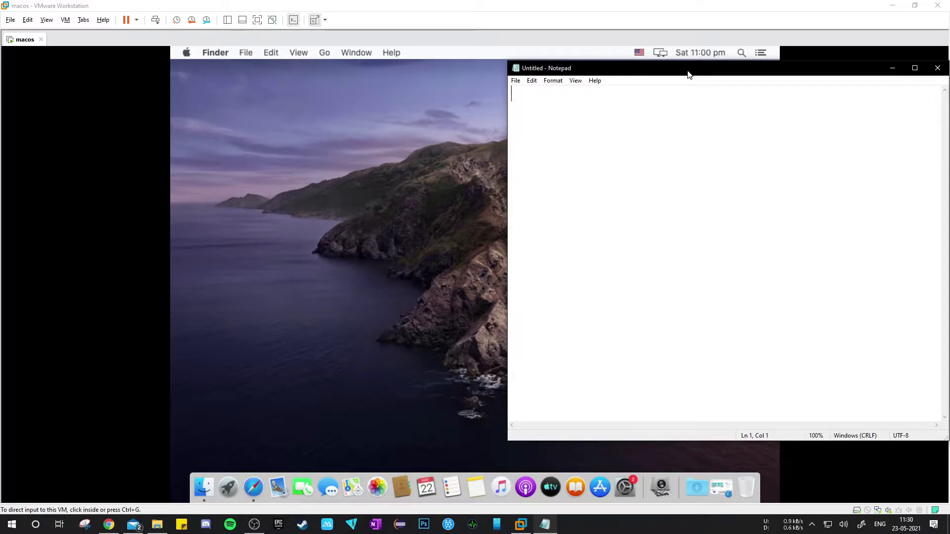
# Step: Write VMware Workstation "Pro" - 15.3.0 as the first line of the note
pyautogui.write('VM ')
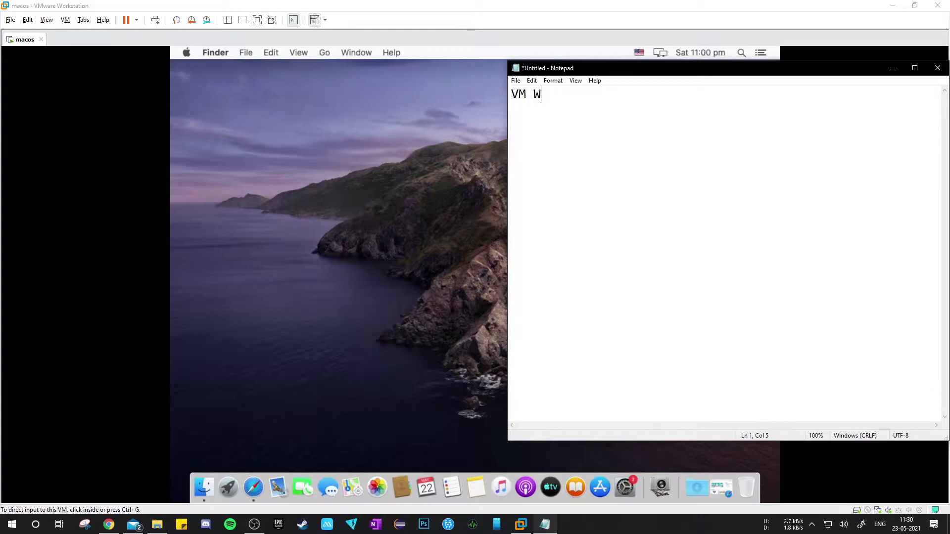
pyautogui.write('Wa')
pyautogui.press('BackSpace')
pyautogui.press('BackSpace')
pyautogui.press('BackSpace')
pyautogui.write('ware Works')
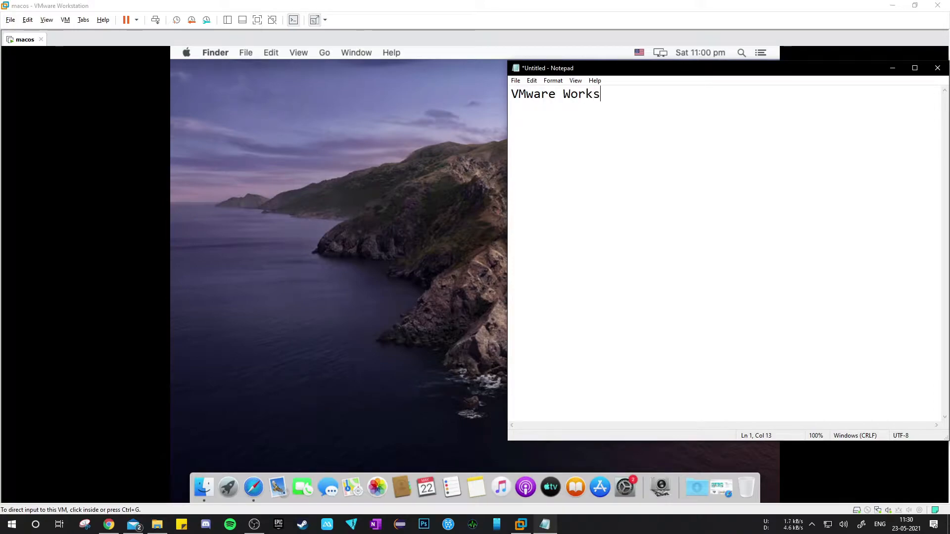
pyautogui.write('tation ')
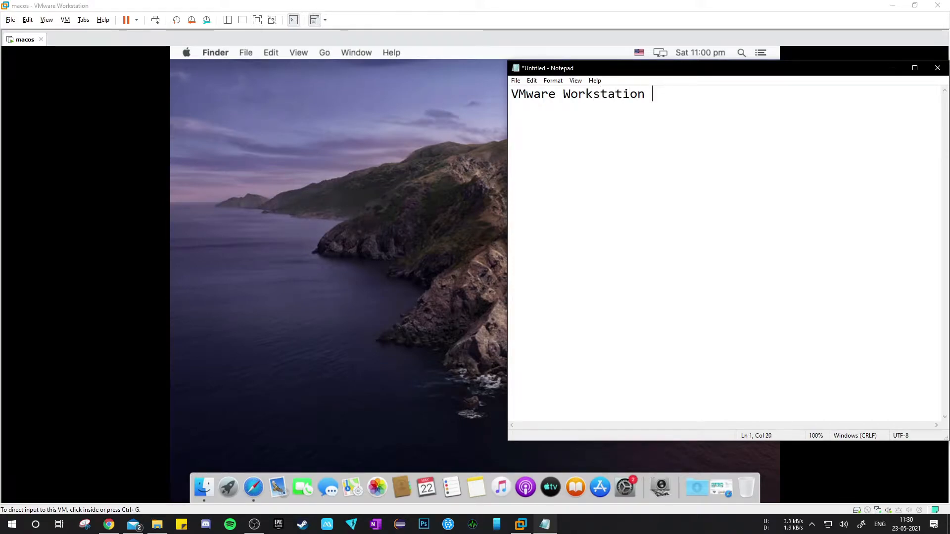
pyautogui.write('Pro"')
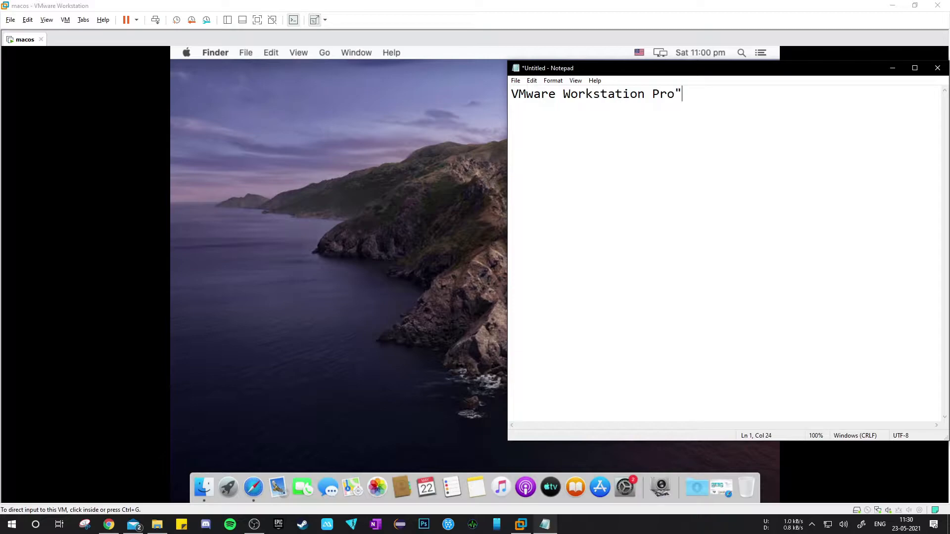
pyautogui.hotkey('ctrl', 'Left')
pyautogui.write('"')
pyautogui.press('End')
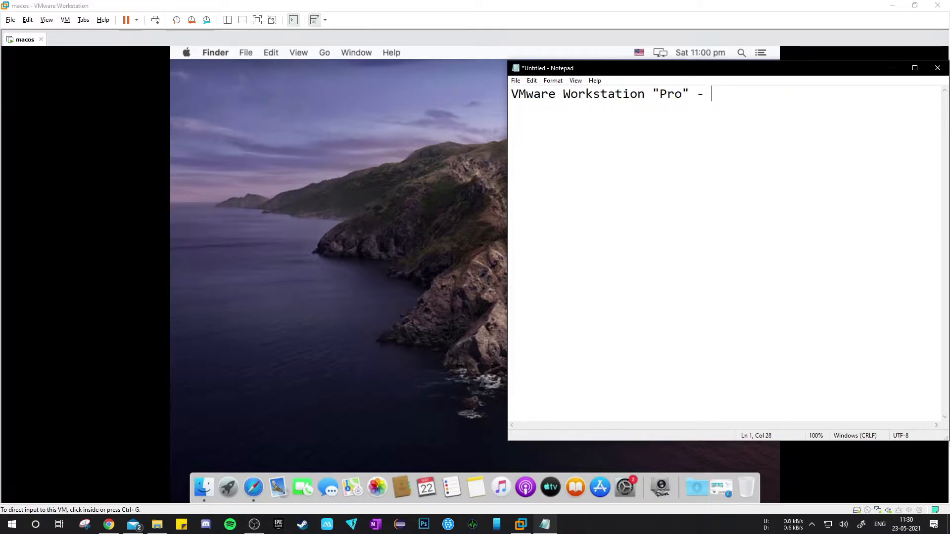
pyautogui.write('15.3.0')
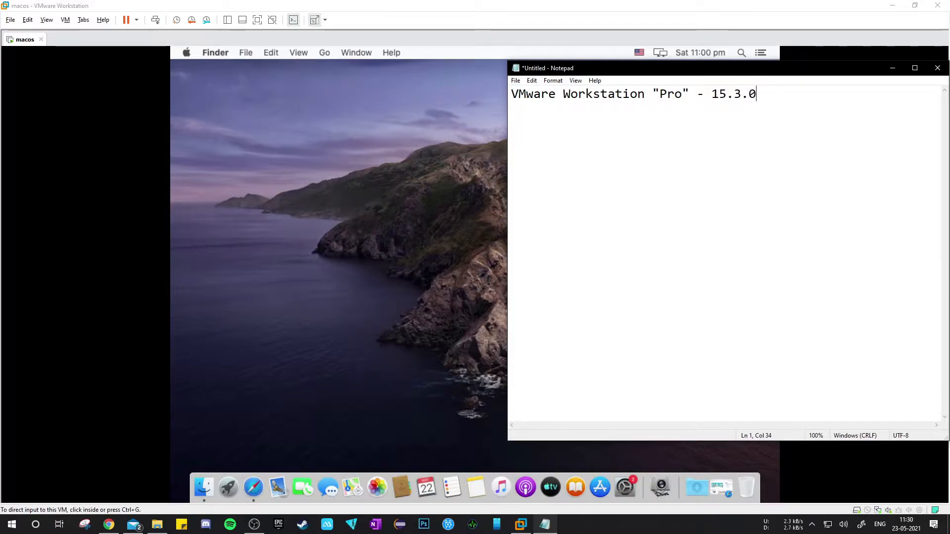
# Step: Add MacOS image and unlocker.zip to the note on separate lines
pyautogui.press('Return')
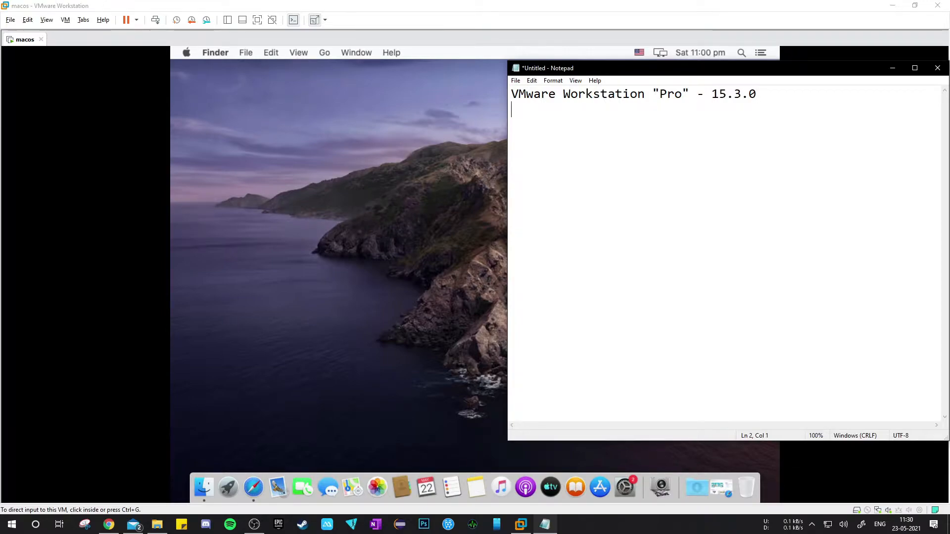
pyautogui.write('Mac')
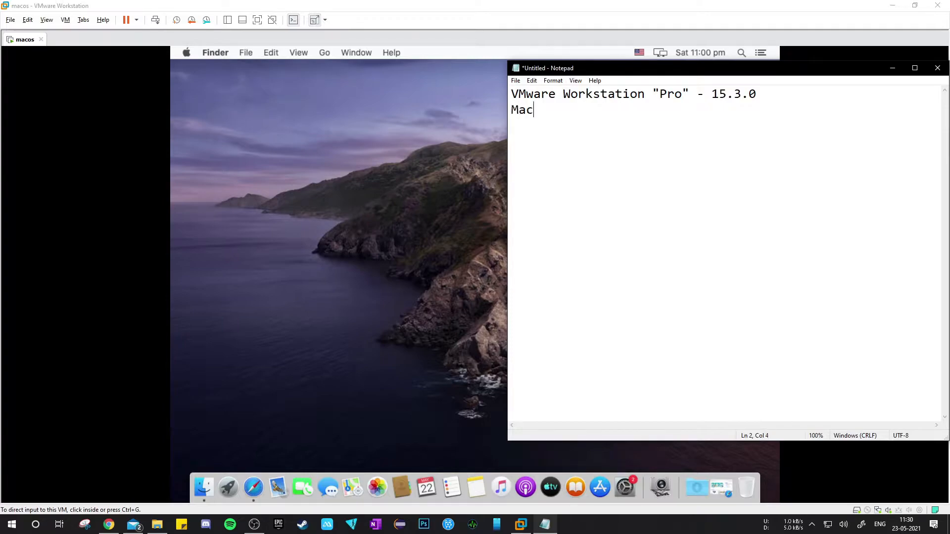
pyautogui.write('OS image')
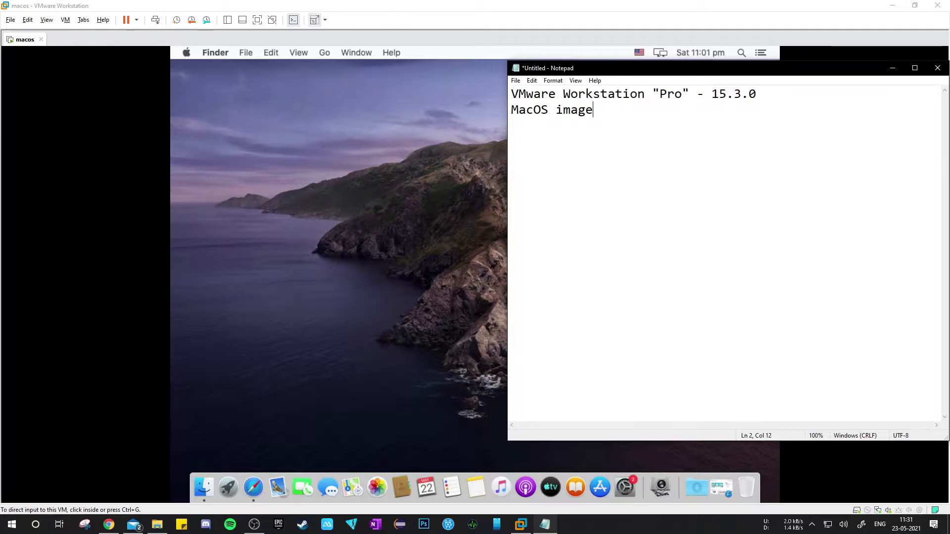
pyautogui.write('unlocker.zep')
pyautogui.press('BackSpace')
pyautogui.press('BackSpace')
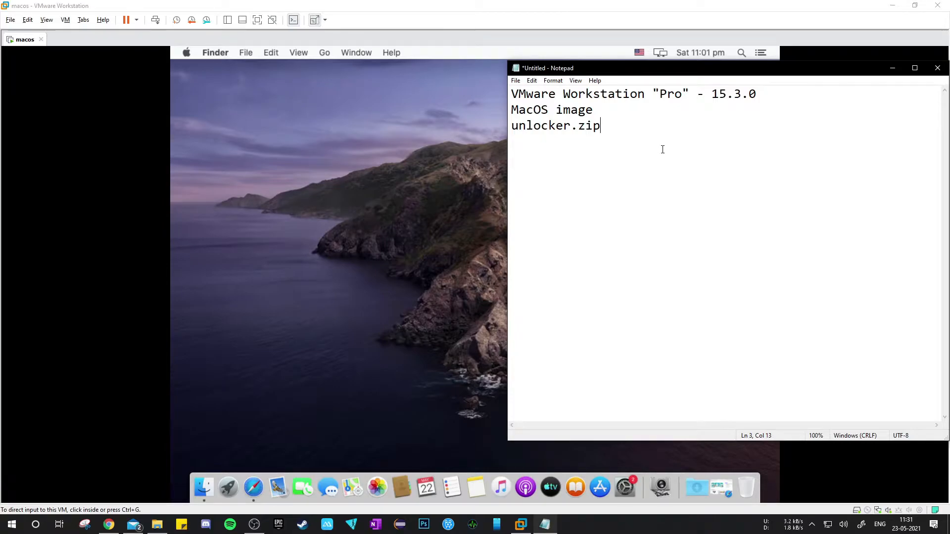
# Step: Add the line --Download it-- below a blank line in the note and minimize Notepad
pyautogui.press('Return')
pyautogui.press('Return')
pyautogui.write('--Download it--')
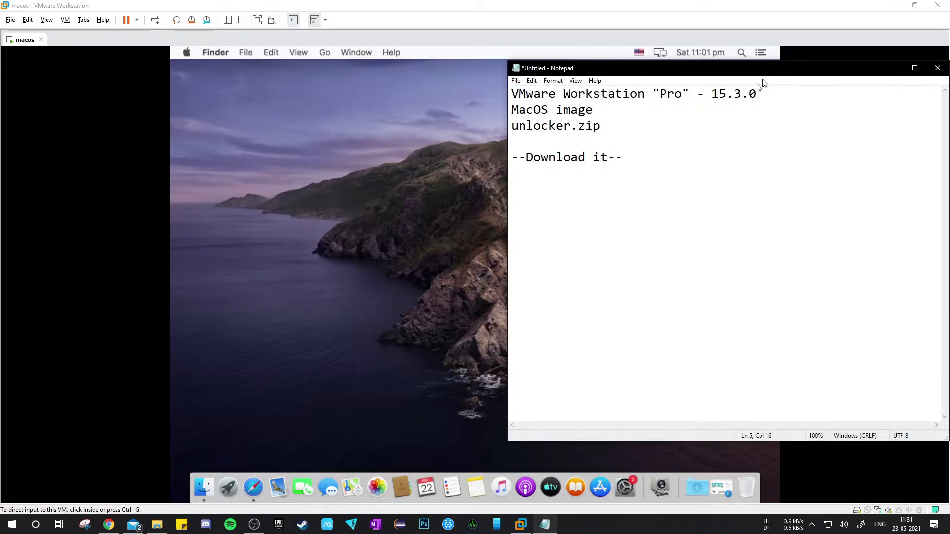
pyautogui.click(892, 68)
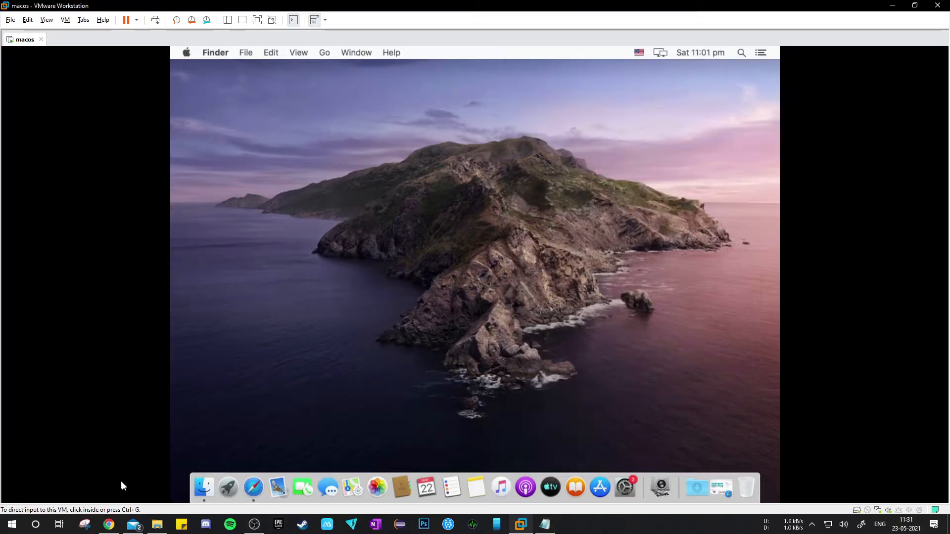
# Step: In File Explorer's macOS - VM files folder, inspect macOS Catalina.7z down to its Catalina Virtual Disk Image folder and close the archive
pyautogui.click(158, 524)
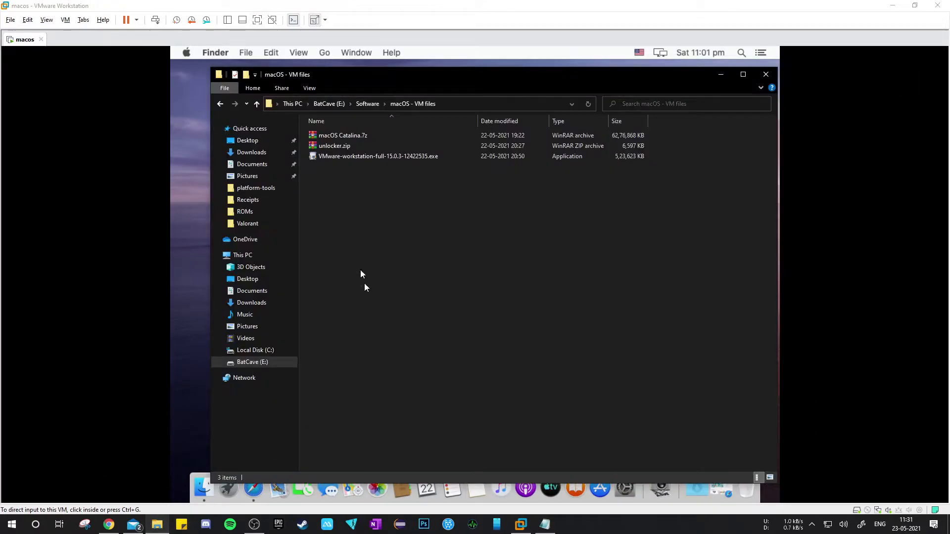
pyautogui.click(346, 136)
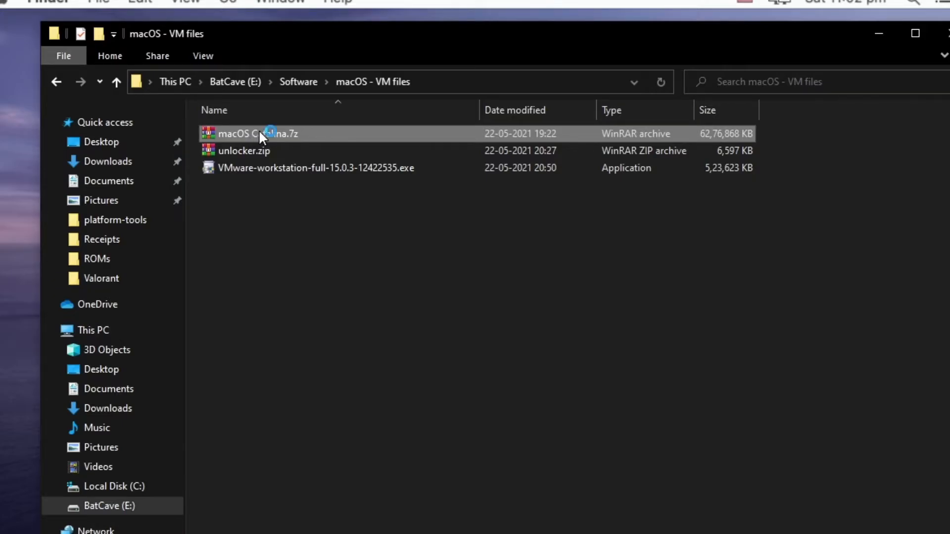
pyautogui.doubleClick(259, 133)
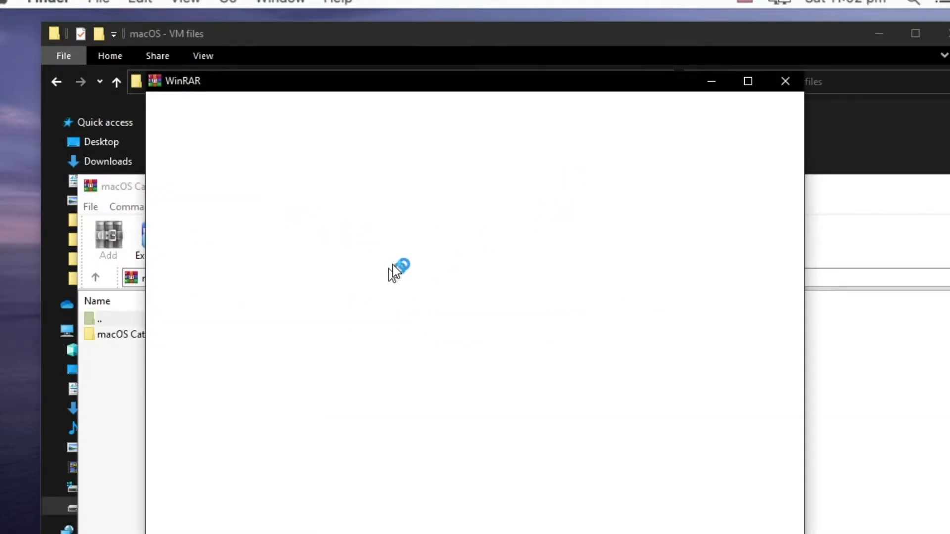
pyautogui.click(784, 81)
pyautogui.doubleClick(165, 336)
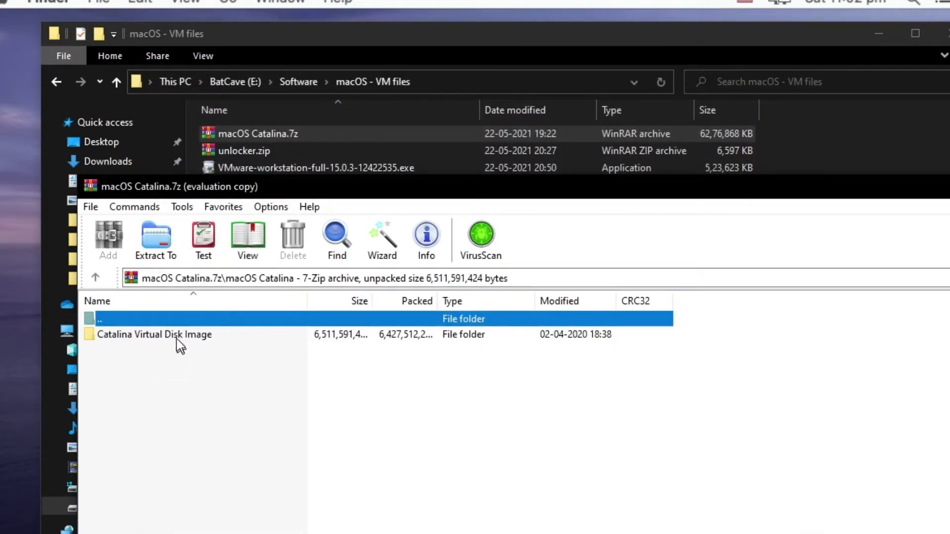
pyautogui.doubleClick(174, 336)
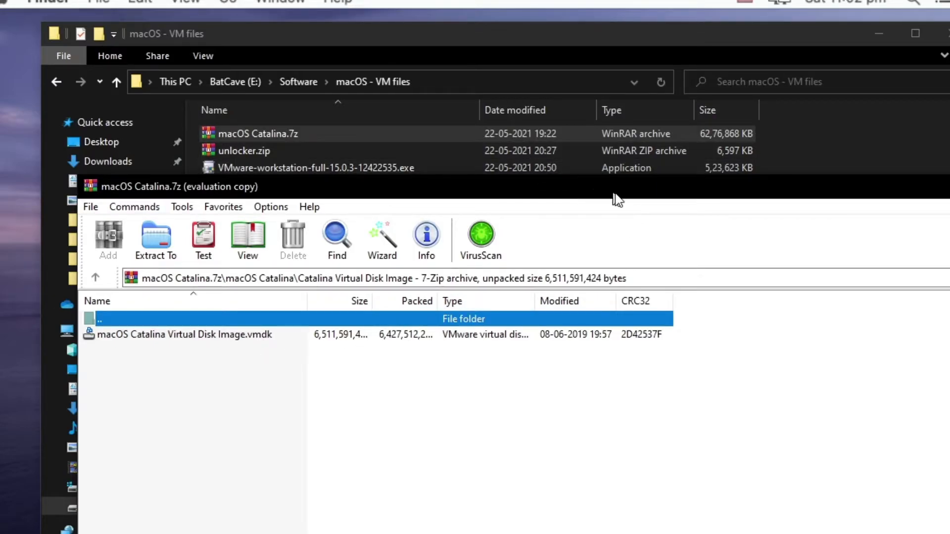
pyautogui.moveTo(636, 201); pyautogui.dragTo(531, 181)
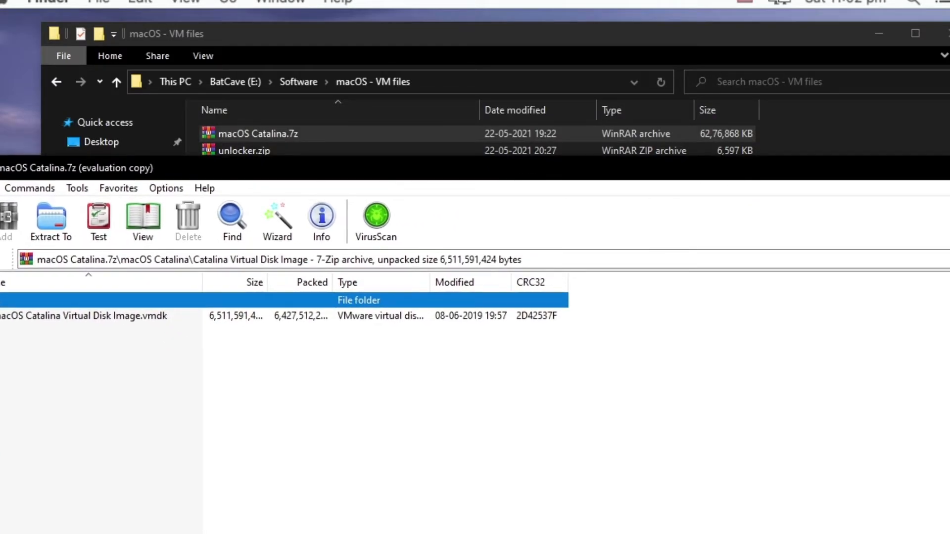
pyautogui.hotkey('alt', 'F4')
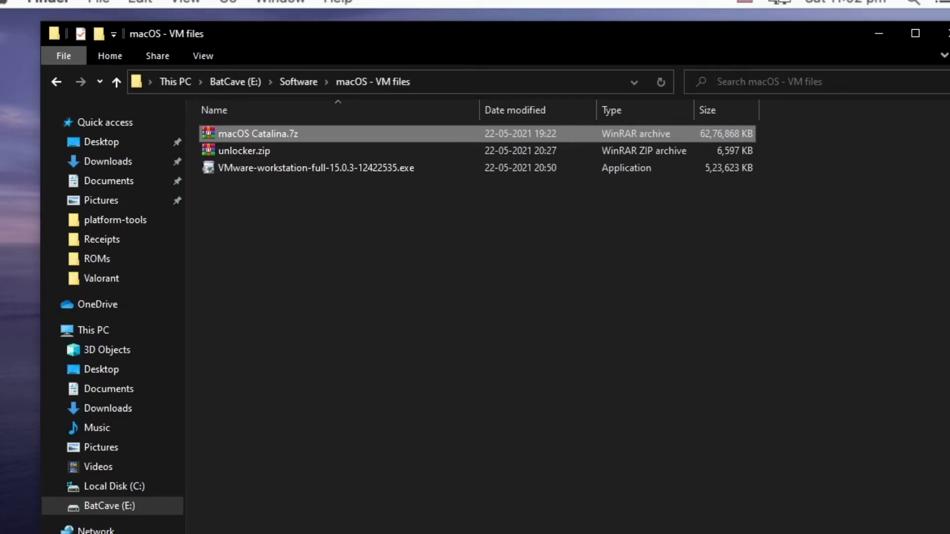
# Step: Point out the VMware-workstation-full-15.0.3-12422535.exe installer and search Windows for vm to view the installed VMware apps
pyautogui.click(310, 175)
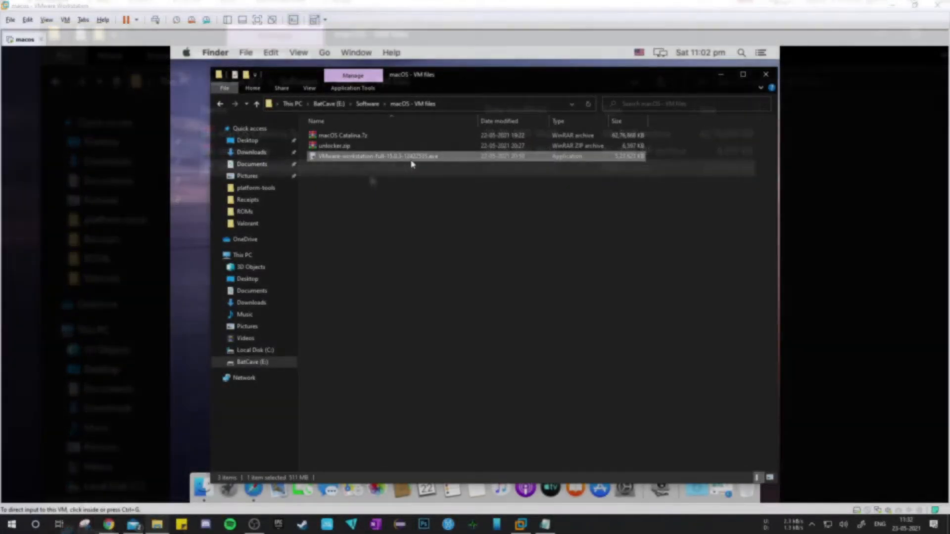
pyautogui.press('super')
pyautogui.write('vm')
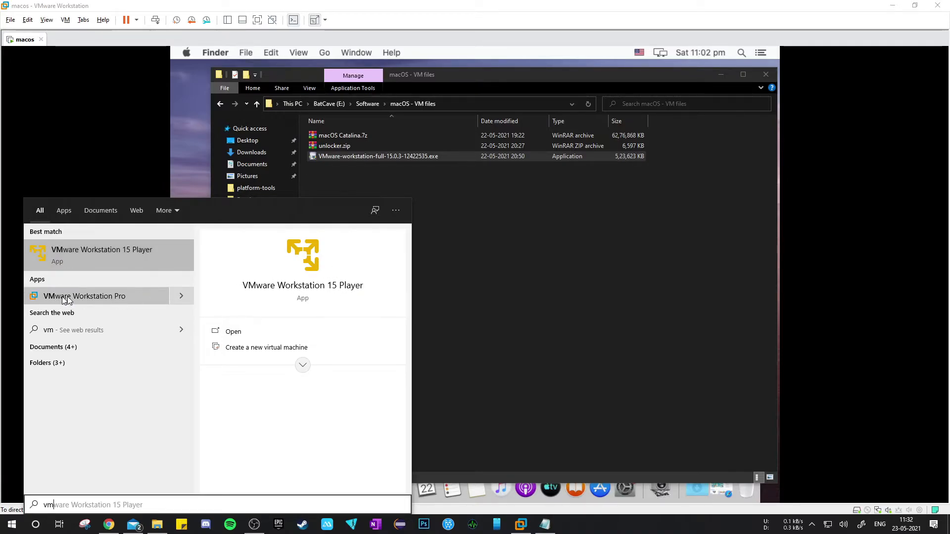
# Step: Switch to VMware Workstation and shut down the macos guest operating system
pyautogui.doubleClick(502, 79)
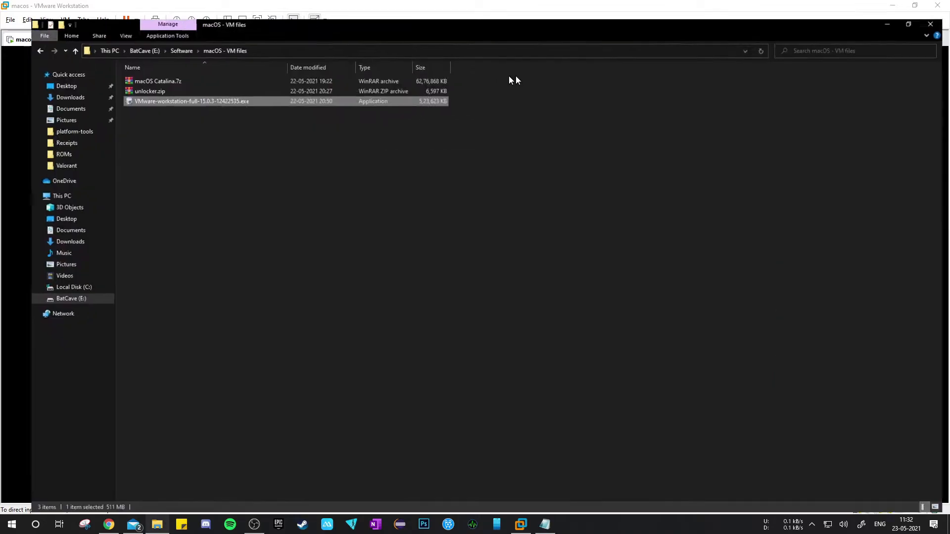
pyautogui.moveTo(565, 8); pyautogui.dragTo(651, 69)
pyautogui.click(396, 4)
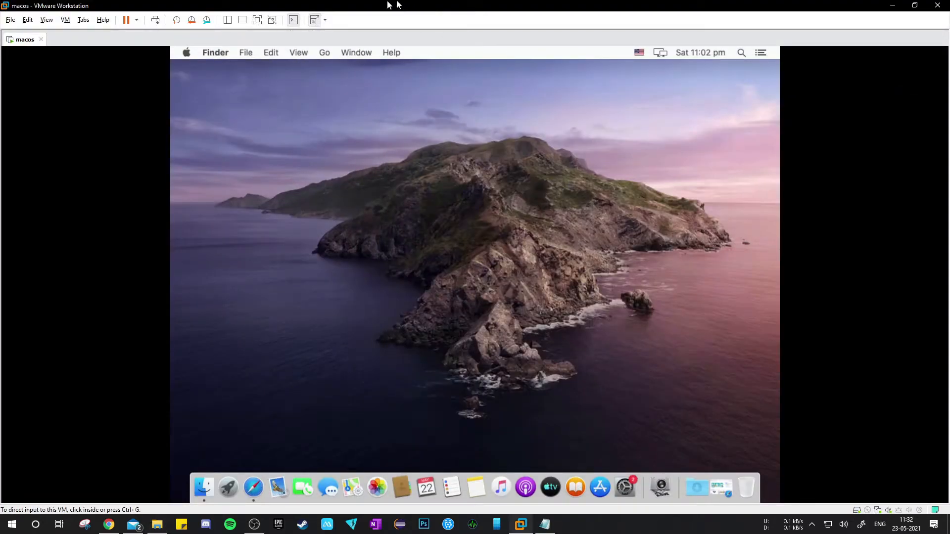
pyautogui.click(136, 20)
pyautogui.click(160, 48)
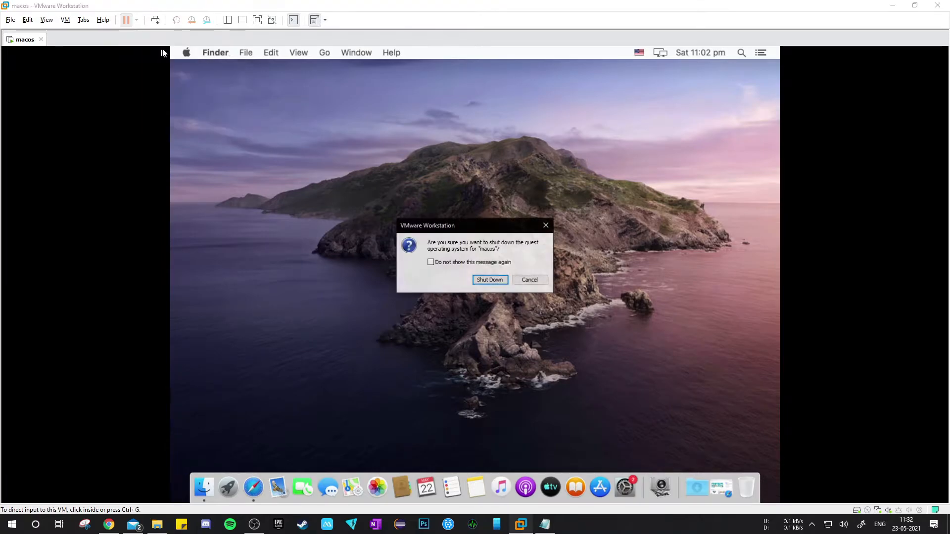
pyautogui.click(491, 277)
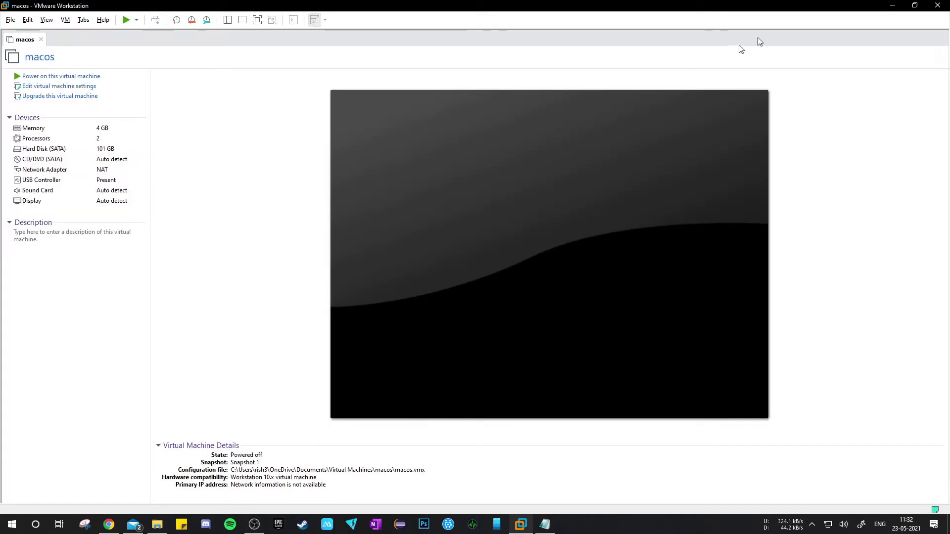
# Step: Find and launch VMware Workstation Pro through Windows search
pyautogui.click(10, 20)
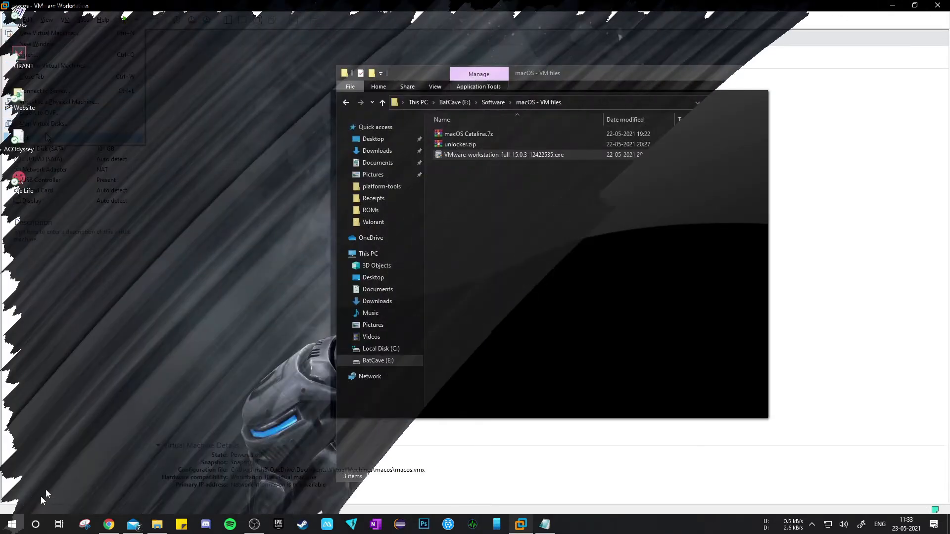
pyautogui.press('super')
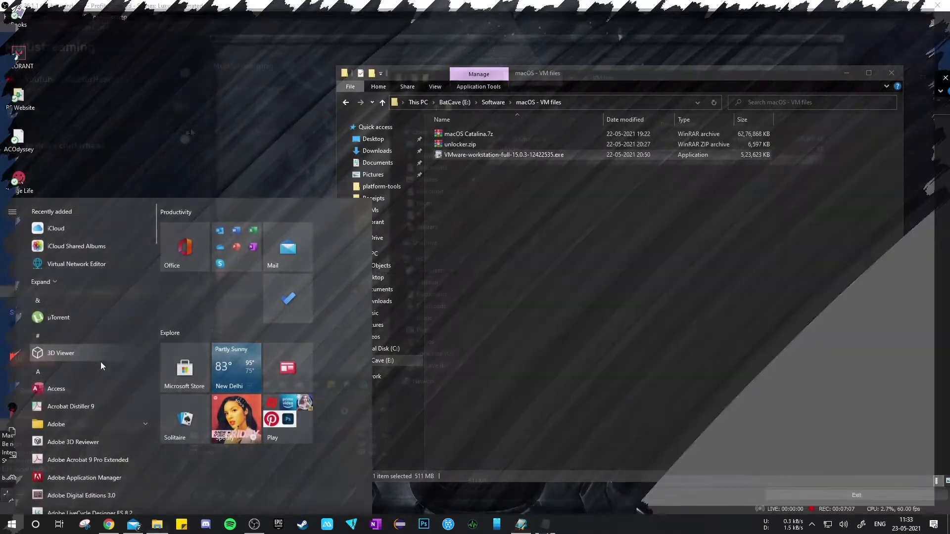
pyautogui.write('vmware')
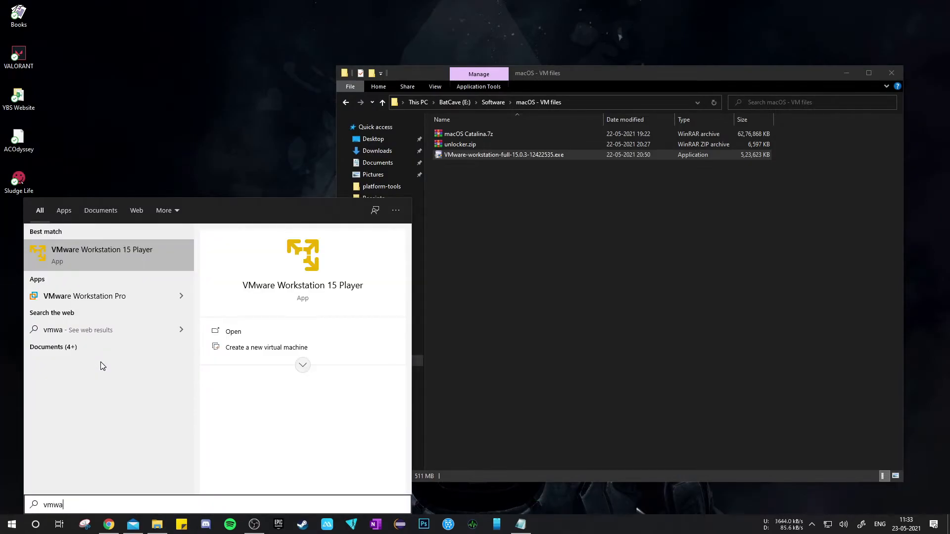
pyautogui.press('Return')
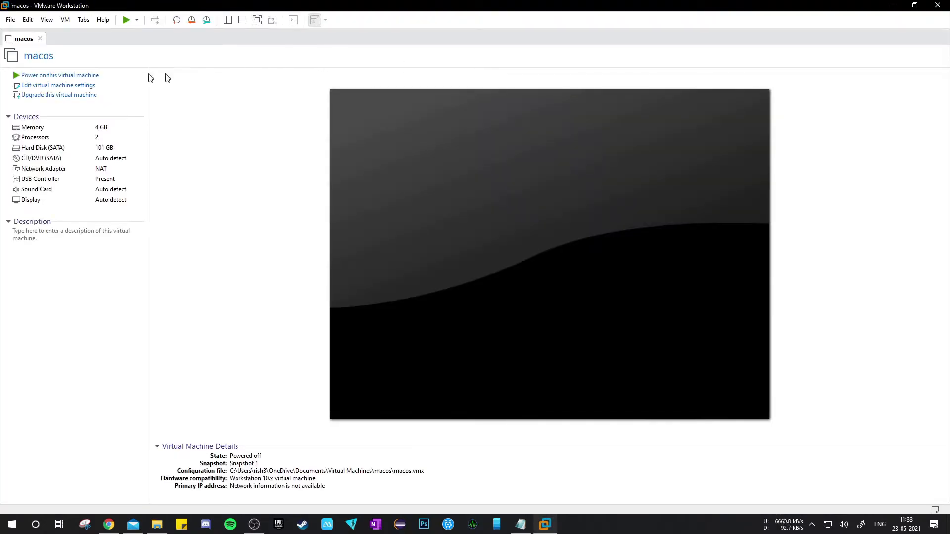
# Step: Start a new virtual machine with the Typical configuration and choose to install the operating system later
pyautogui.click(9, 20)
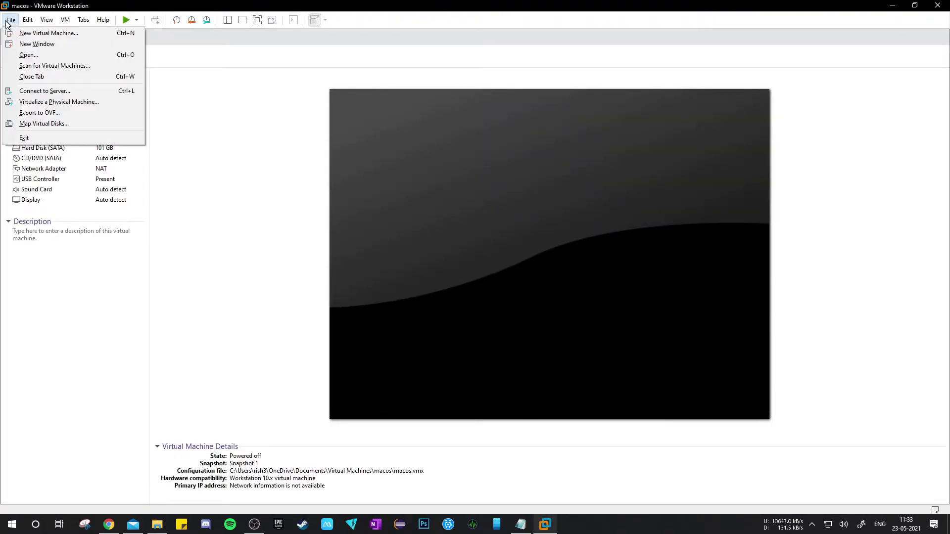
pyautogui.click(31, 36)
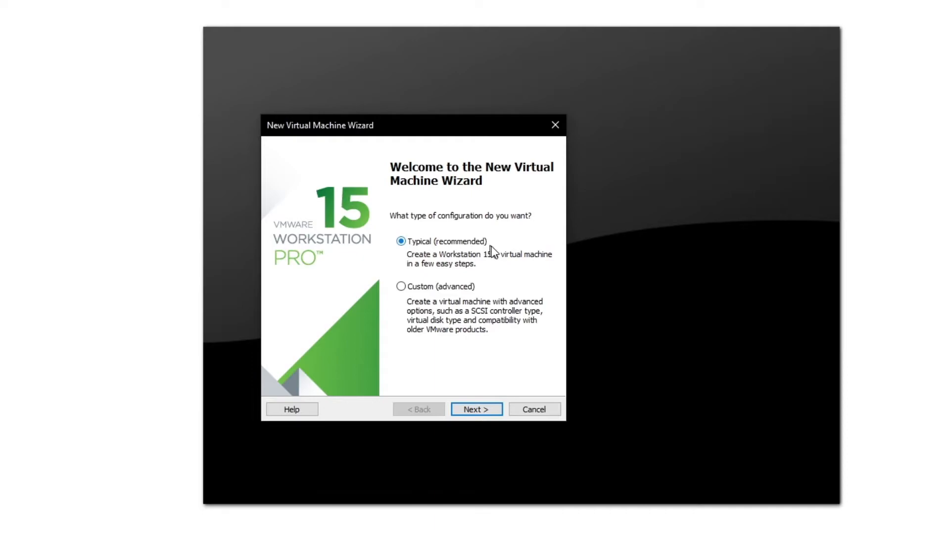
pyautogui.click(492, 410)
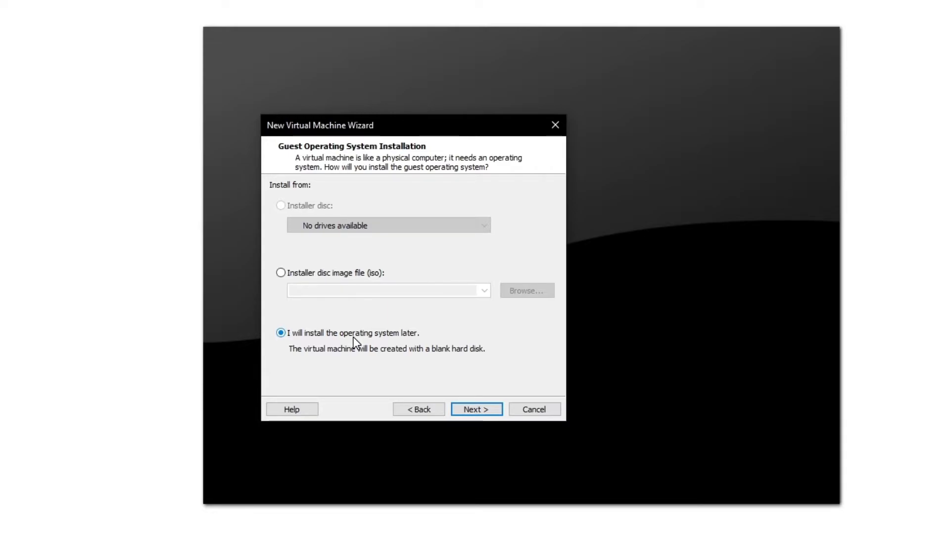
pyautogui.click(499, 411)
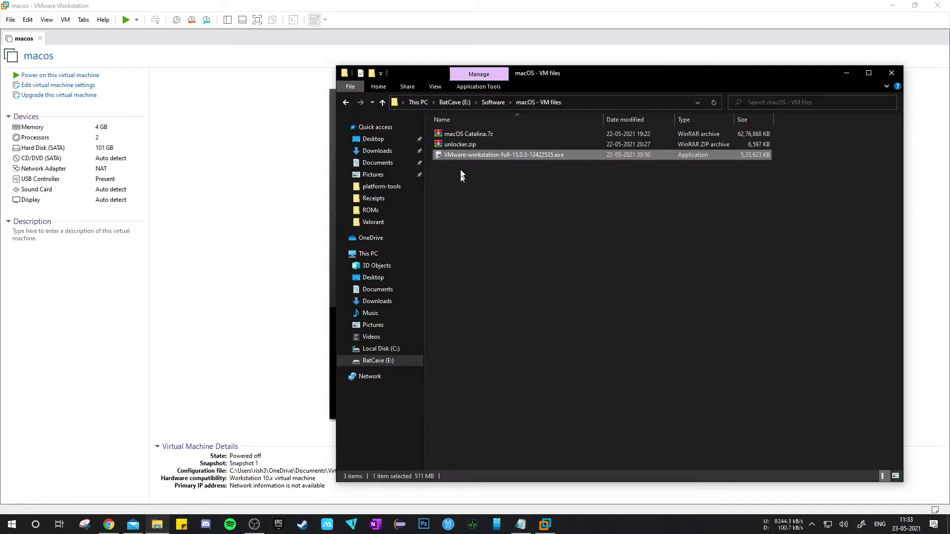
# Step: Point out unlocker.zip in File Explorer and open the VMware folder in Program Files (x86) on Local Disk (C:)
pyautogui.click(469, 146)
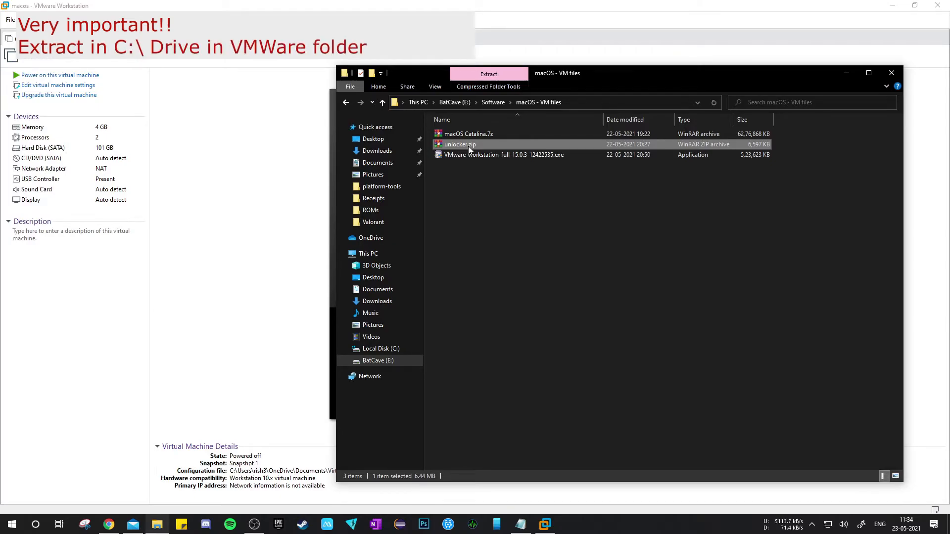
pyautogui.click(514, 254)
pyautogui.click(366, 253)
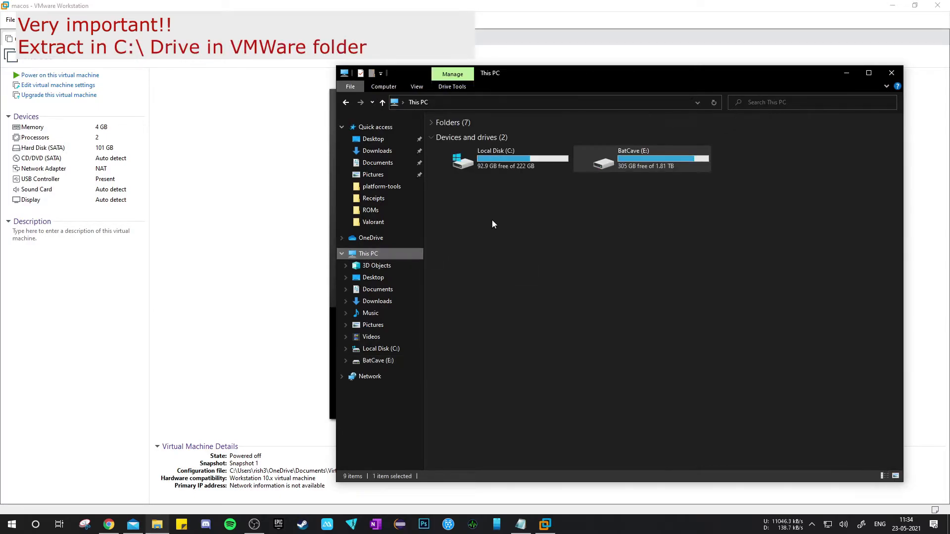
pyautogui.doubleClick(530, 157)
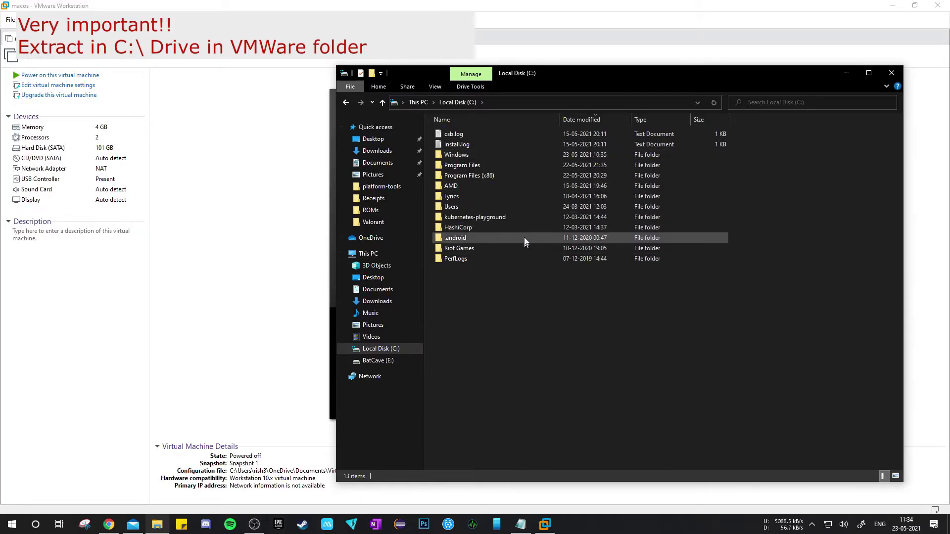
pyautogui.doubleClick(527, 174)
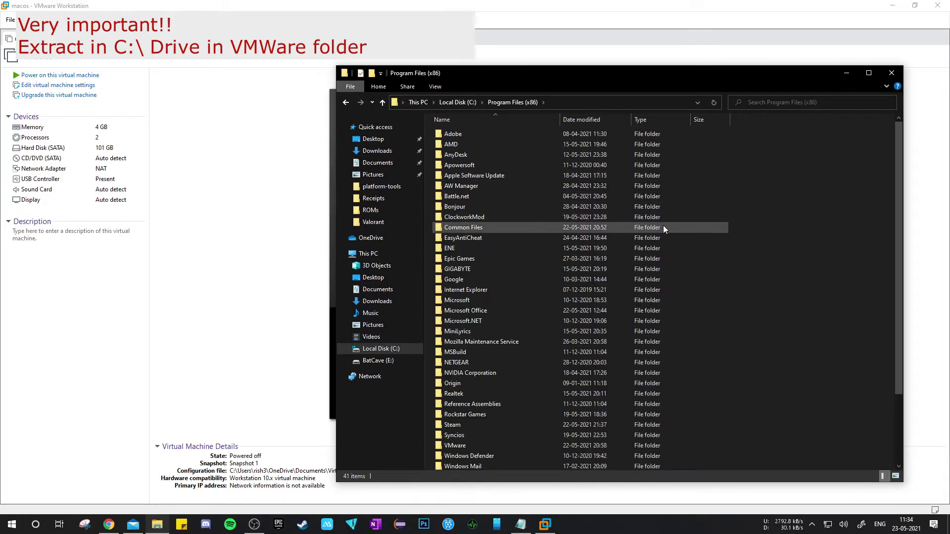
pyautogui.scroll(-3, 661, 229)
pyautogui.scroll(3, 660, 245)
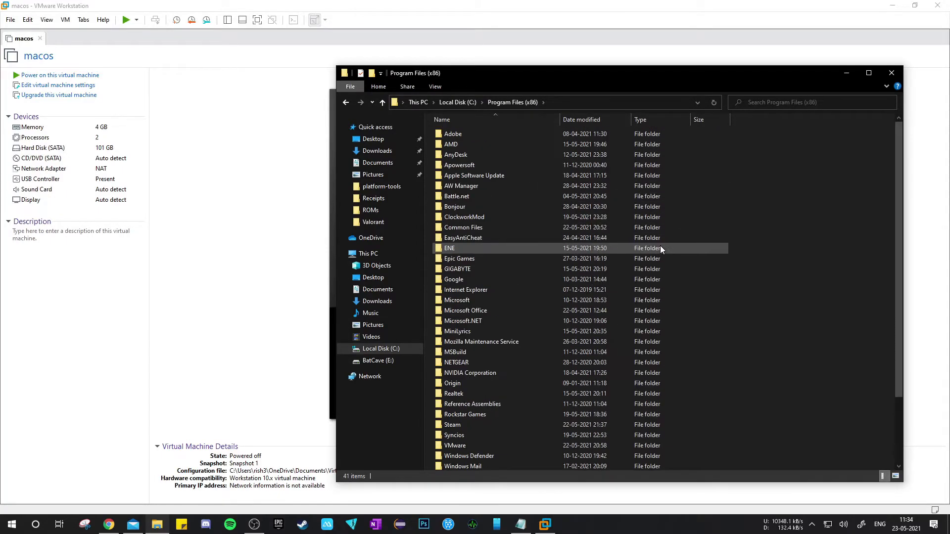
pyautogui.scroll(-2, 617, 268)
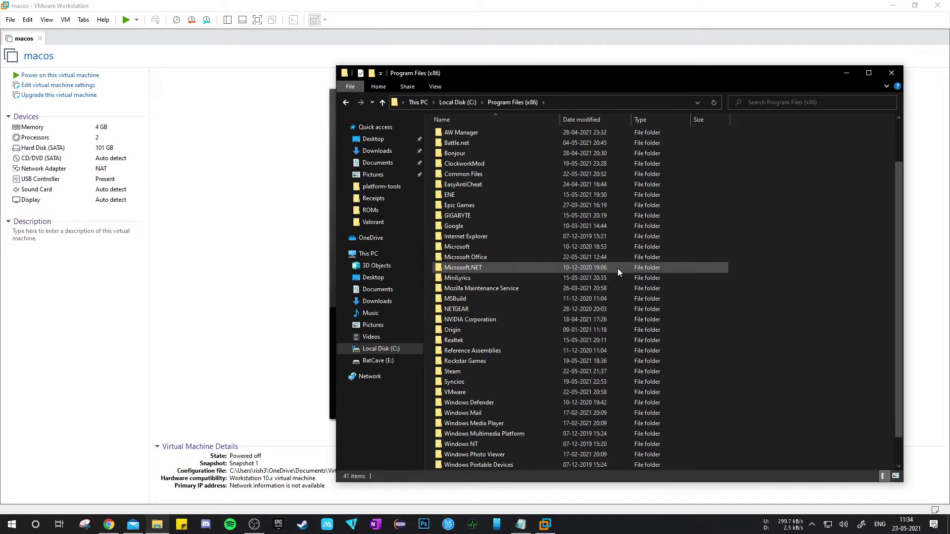
pyautogui.doubleClick(609, 392)
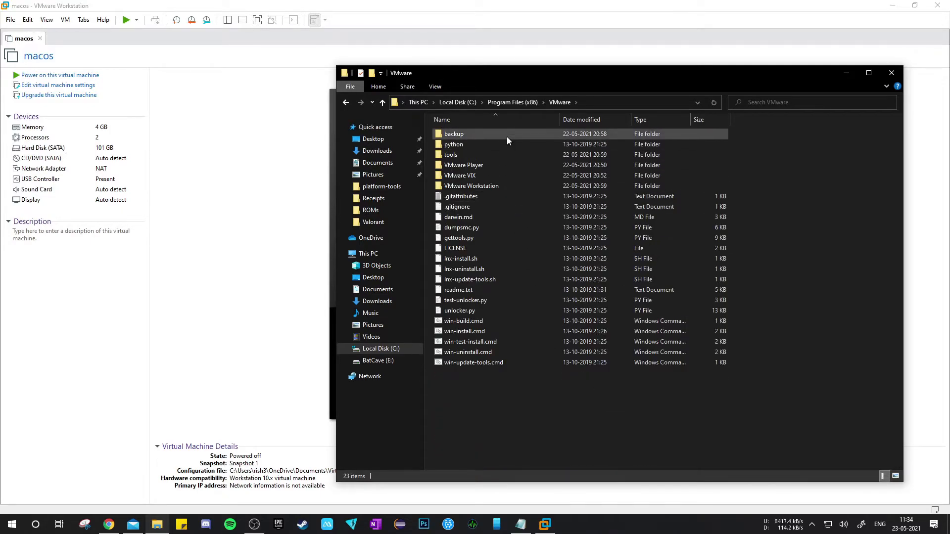
# Step: Highlight the extracted unlocker files in the VMware folder, from .gitattributes to win-update-tools.cmd, and clear the selection
pyautogui.moveTo(781, 204); pyautogui.dragTo(596, 239)
pyautogui.click(826, 224)
pyautogui.moveTo(763, 192); pyautogui.dragTo(562, 363)
pyautogui.moveTo(604, 86)
pyautogui.mouseDown()
pyautogui.moveTo(503, 112)
pyautogui.moveTo(299, 125)
pyautogui.moveTo(588, 427)
pyautogui.moveTo(637, 171)
pyautogui.moveTo(631, 126)
pyautogui.moveTo(611, 101)
pyautogui.mouseUp()
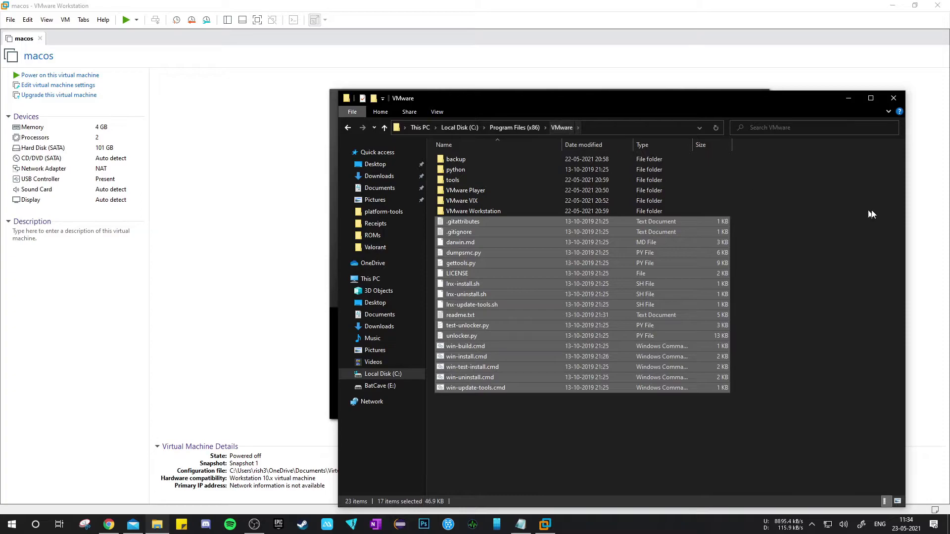
pyautogui.click(866, 262)
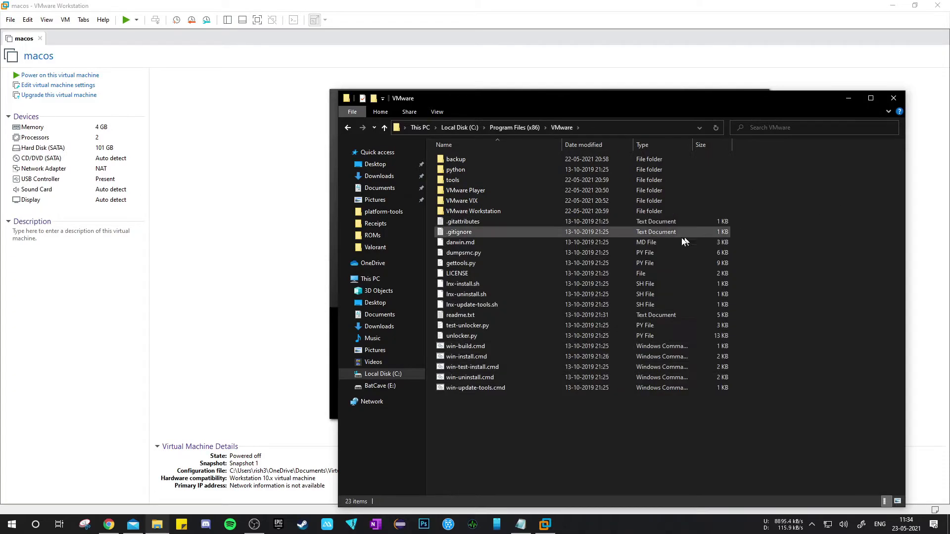
# Step: Run win-install.cmd from the VMware folder as administrator and close the File Explorer window
pyautogui.click(520, 356)
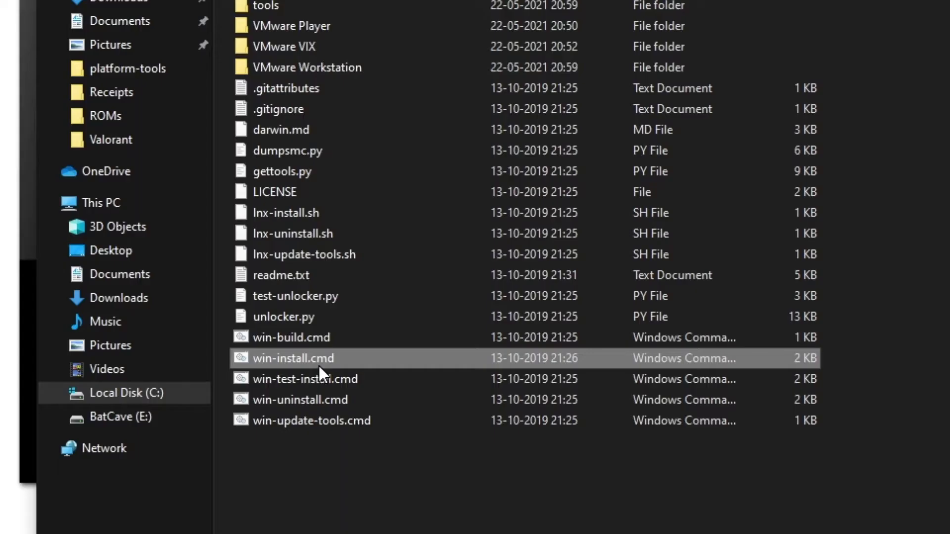
pyautogui.rightClick(322, 363)
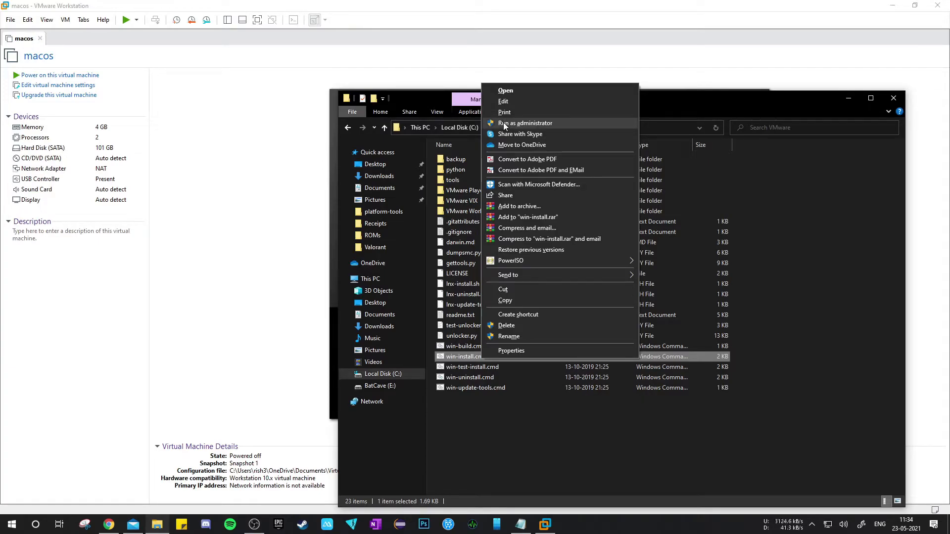
pyautogui.click(503, 123)
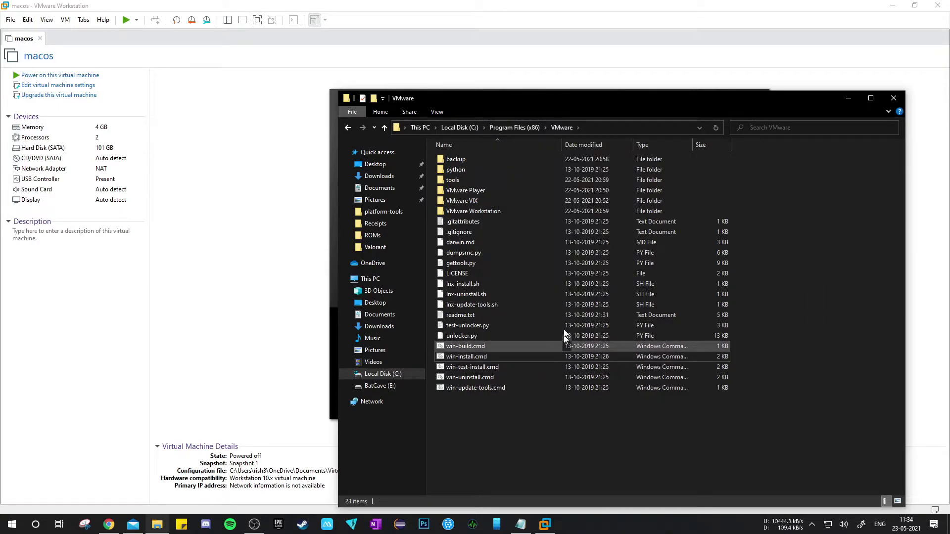
pyautogui.moveTo(638, 97); pyautogui.dragTo(544, 153)
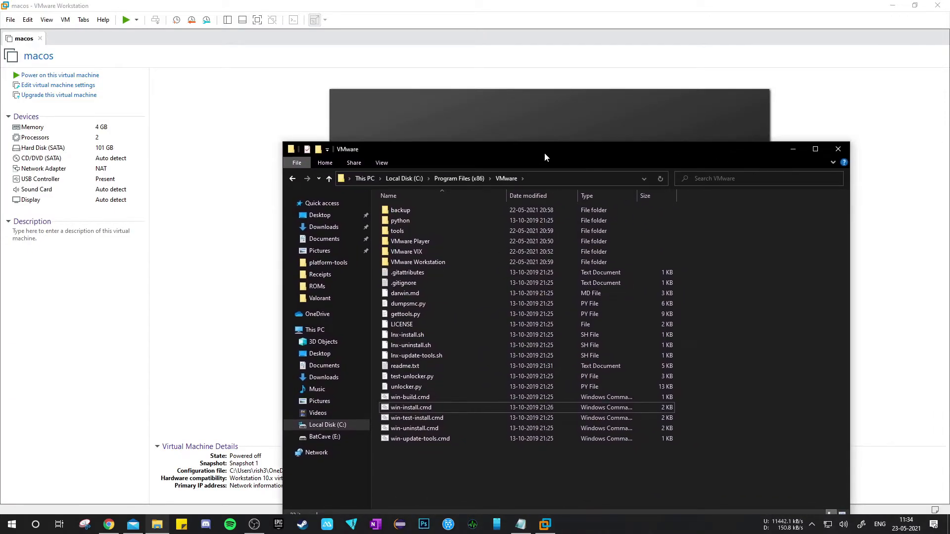
pyautogui.click(848, 152)
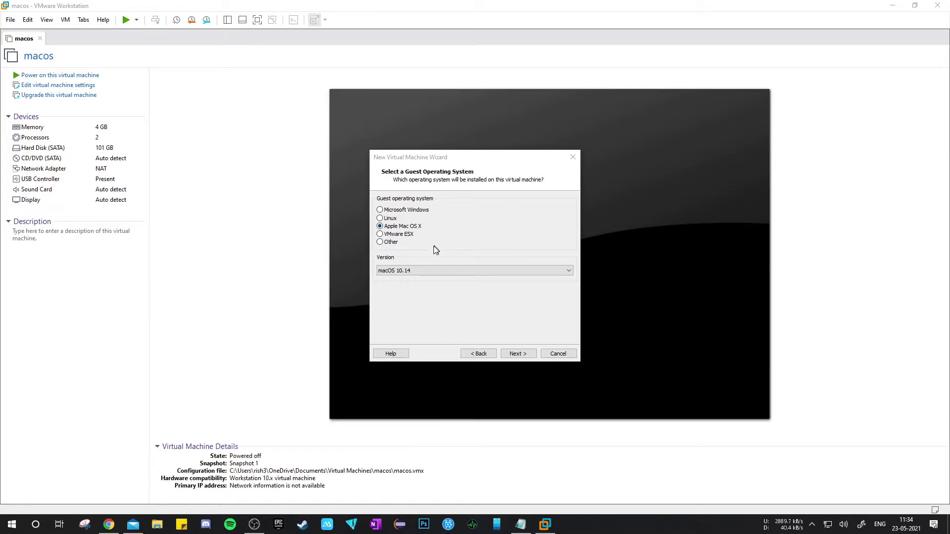
# Step: Check the version list, keep Apple Mac OS X with macOS 10.14 as the guest operating system, and continue
pyautogui.click(418, 271)
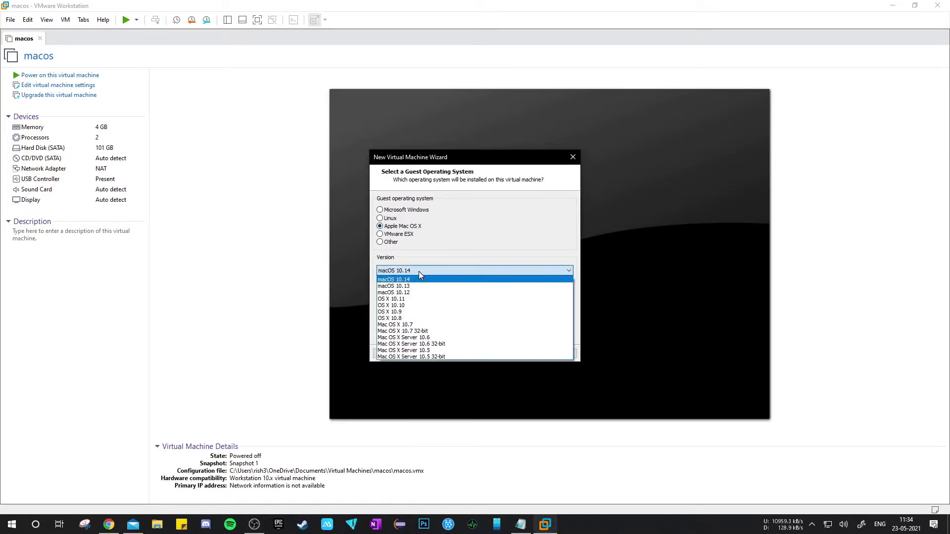
pyautogui.click(419, 271)
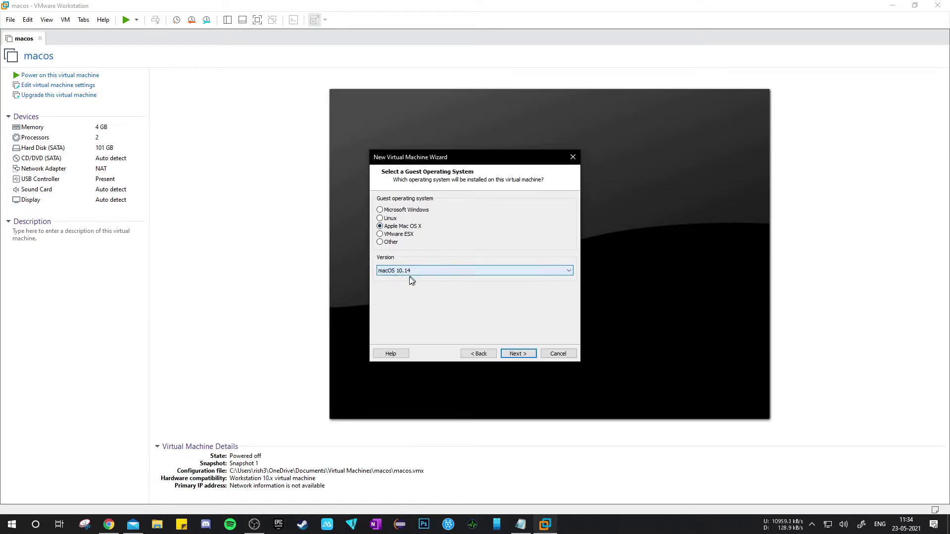
pyautogui.click(517, 354)
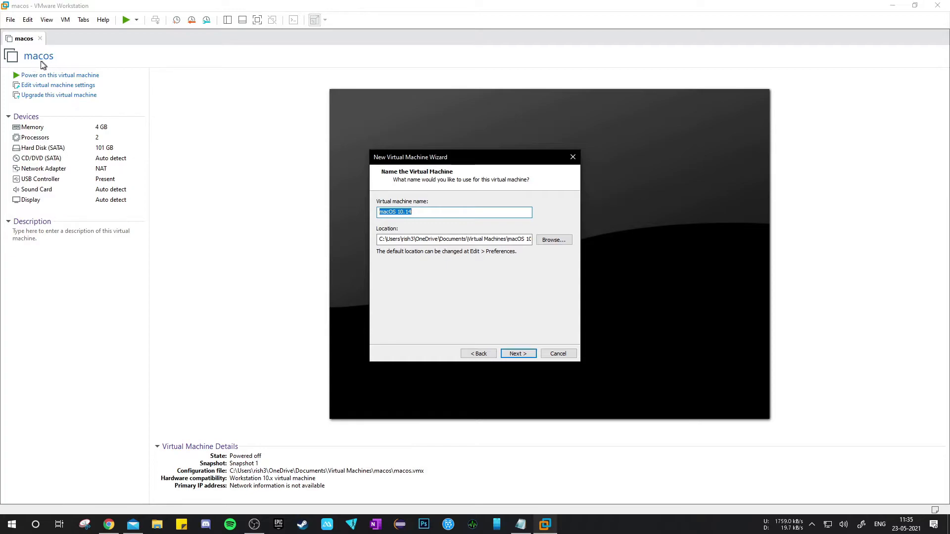
# Step: Name the new virtual machine macoscat and continue to the disk capacity settings
pyautogui.click(448, 215)
pyautogui.press('BackSpace')
pyautogui.press('BackSpace')
pyautogui.press('BackSpace')
pyautogui.press('BackSpace')
pyautogui.press('BackSpace')
pyautogui.press('BackSpace')
pyautogui.press('BackSpace')
pyautogui.press('BackSpace')
pyautogui.click(531, 354)
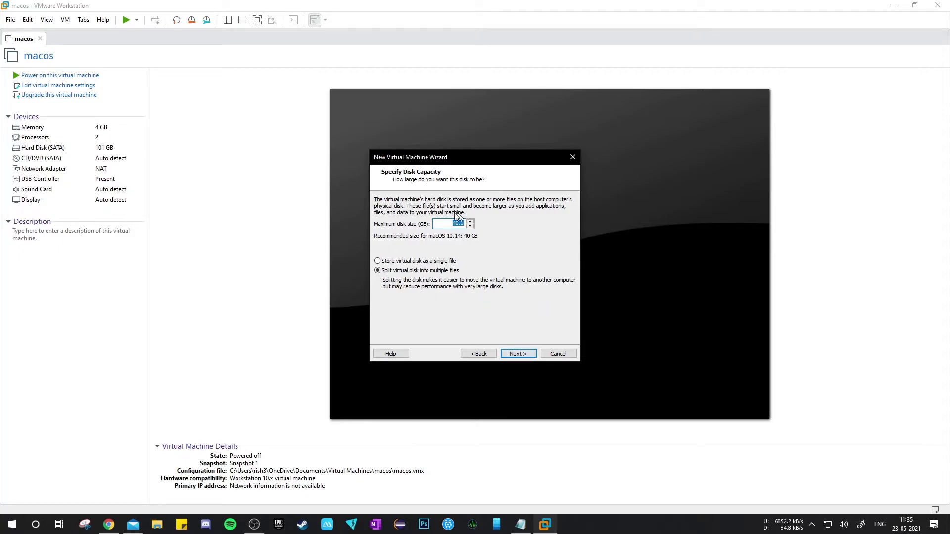
# Step: Accept the 40 GB disk split into multiple files, review the summary, and finish creating the virtual machine
pyautogui.click(517, 354)
pyautogui.scroll(-1, 453, 252)
pyautogui.scroll(1, 454, 253)
pyautogui.scroll(-1, 447, 245)
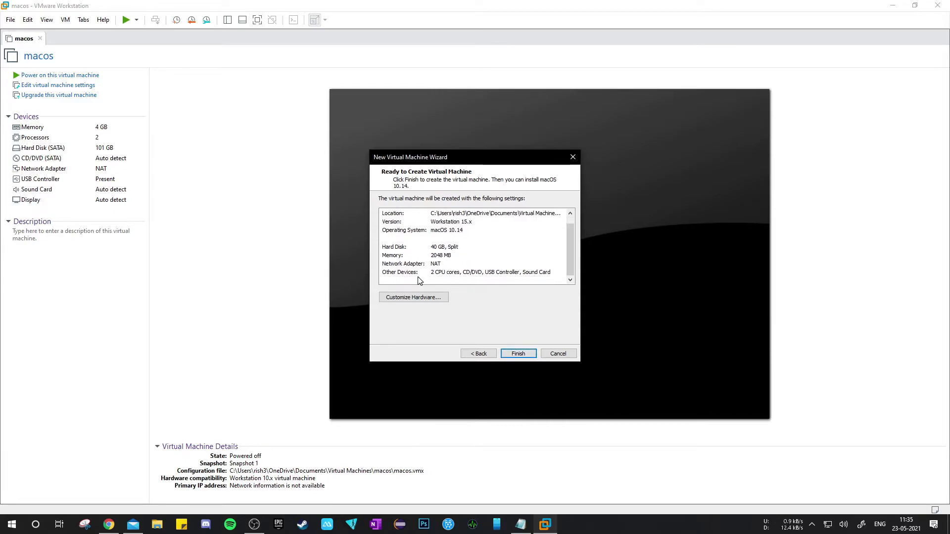
pyautogui.click(518, 354)
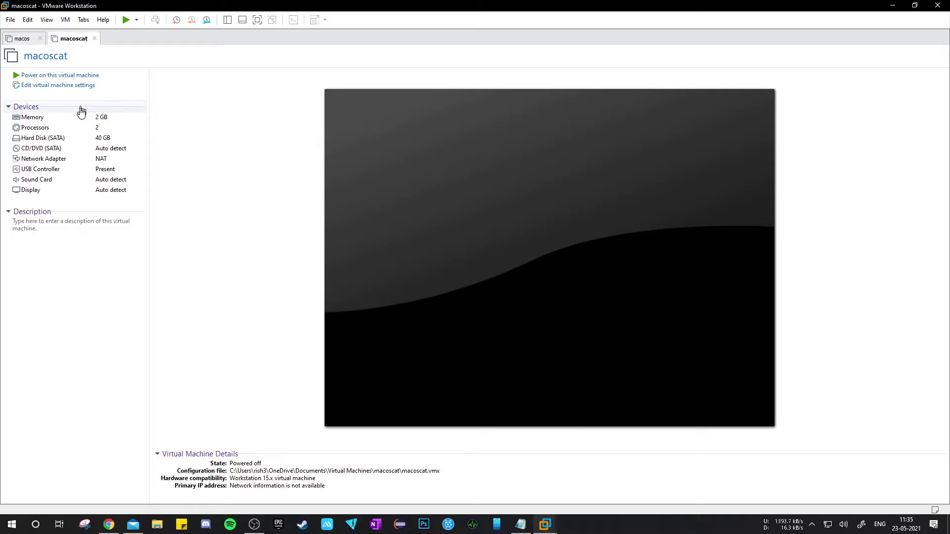
# Step: Open the macoscat virtual machine settings, check the memory and processors, and remove the 40 GB hard disk
pyautogui.click(49, 86)
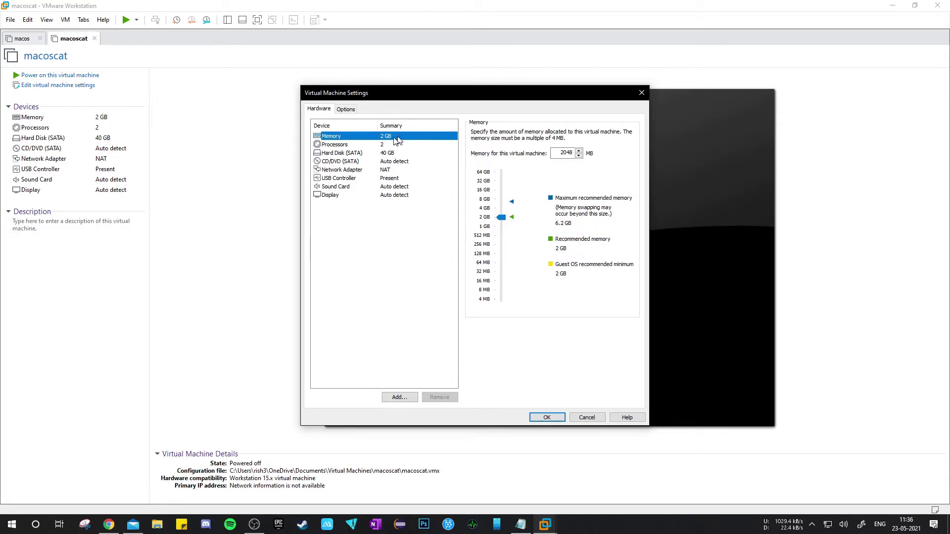
pyautogui.click(374, 145)
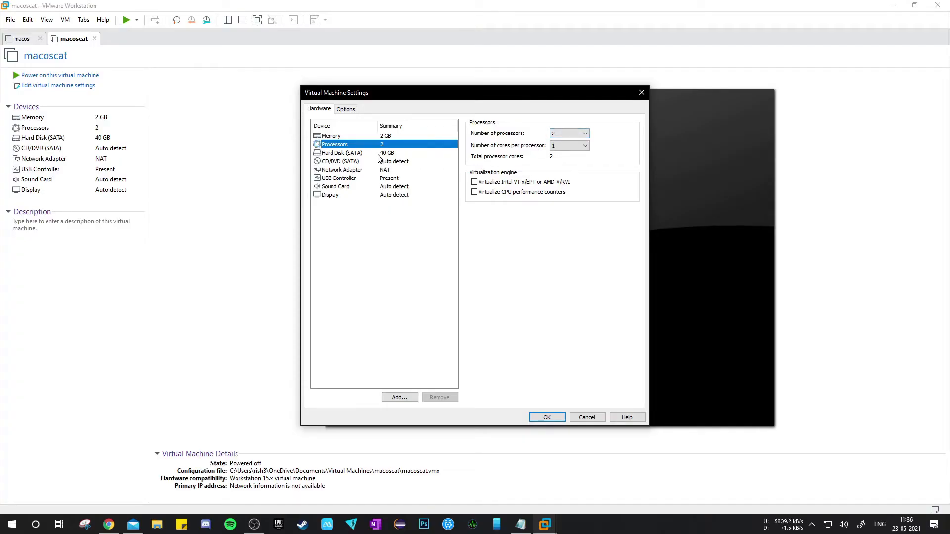
pyautogui.click(378, 153)
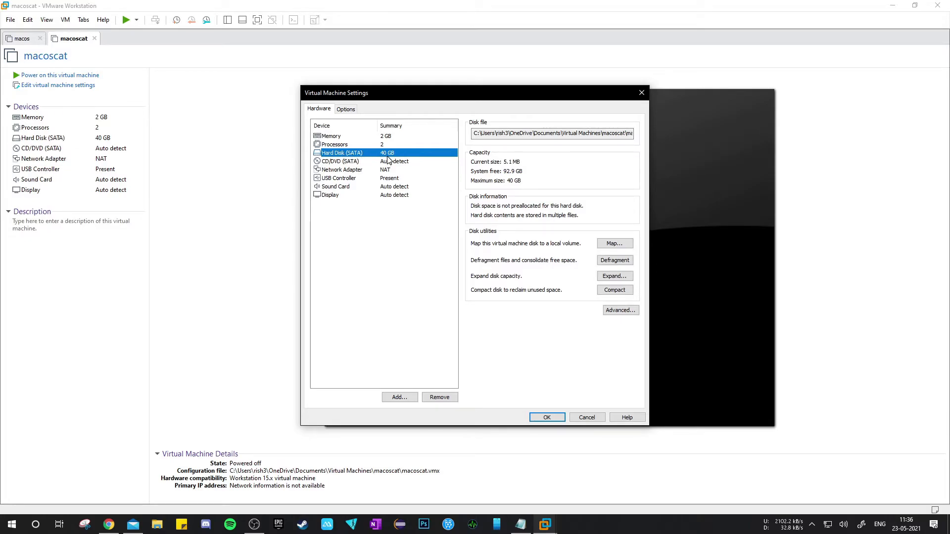
pyautogui.click(440, 397)
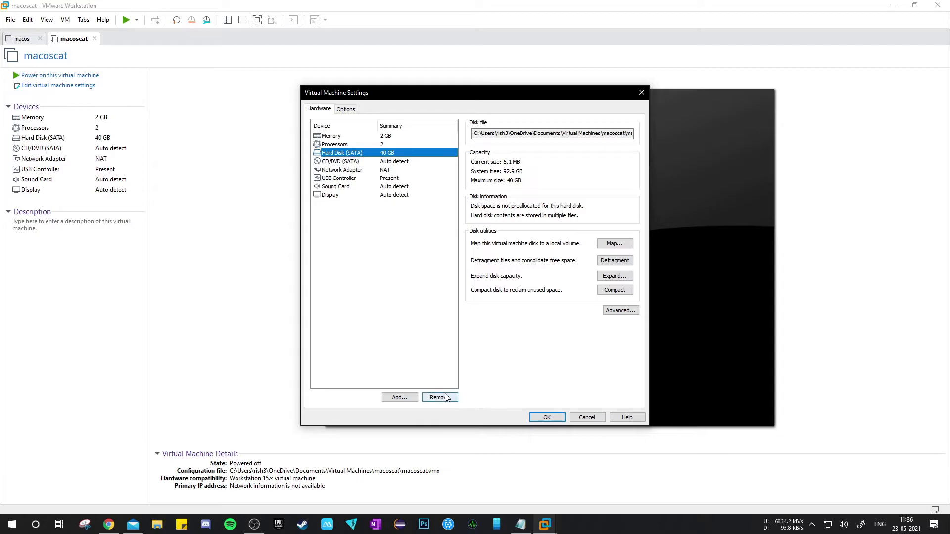
# Step: Add a SATA hard disk using the existing macOS Catalina Virtual Disk Image.vmdk and keep its existing format
pyautogui.click(400, 398)
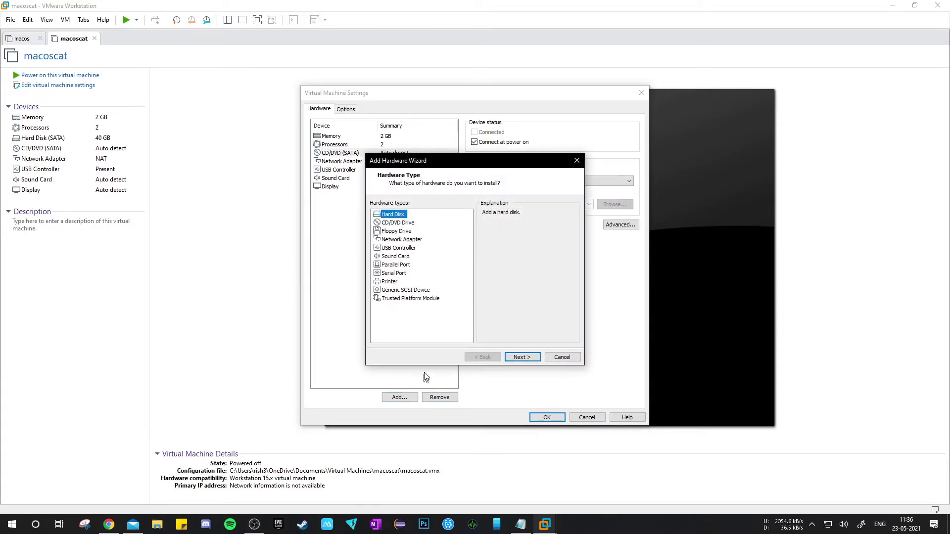
pyautogui.click(529, 358)
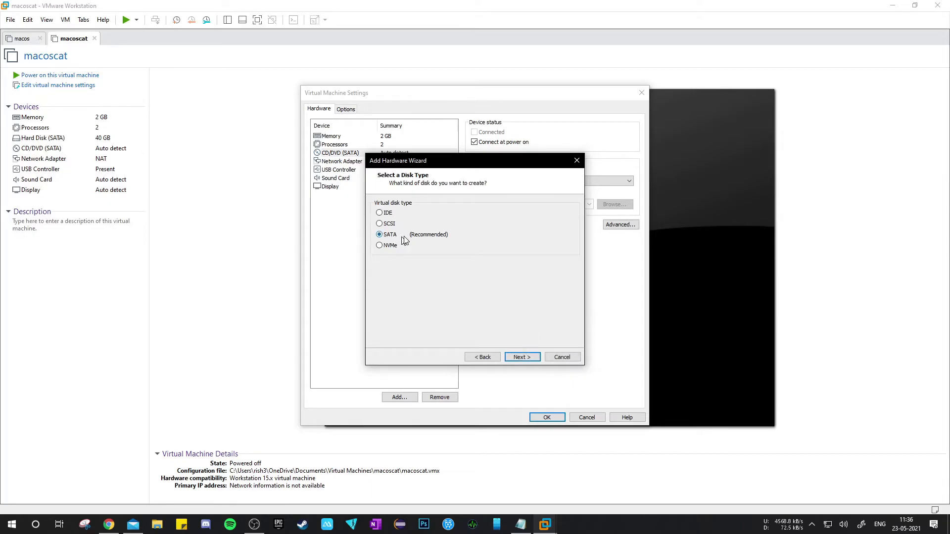
pyautogui.click(521, 357)
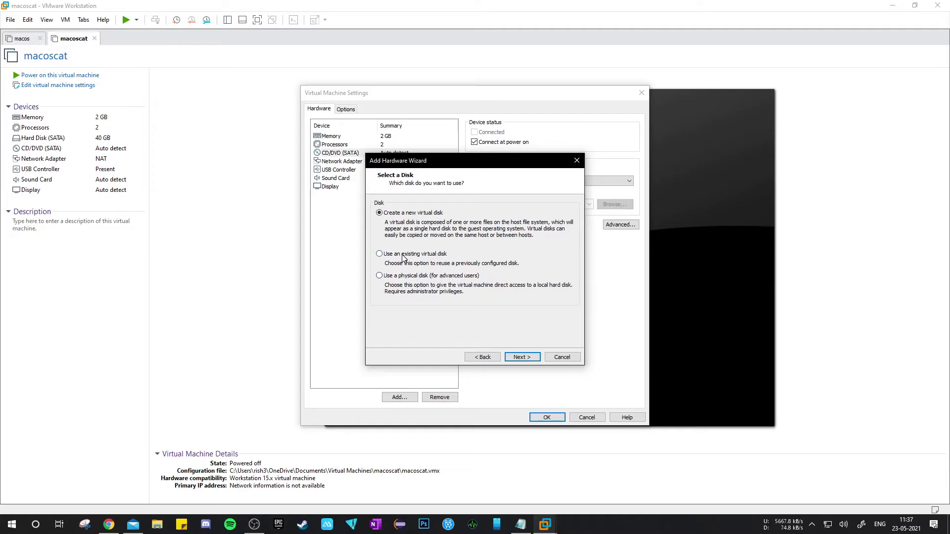
pyautogui.click(527, 359)
pyautogui.click(558, 213)
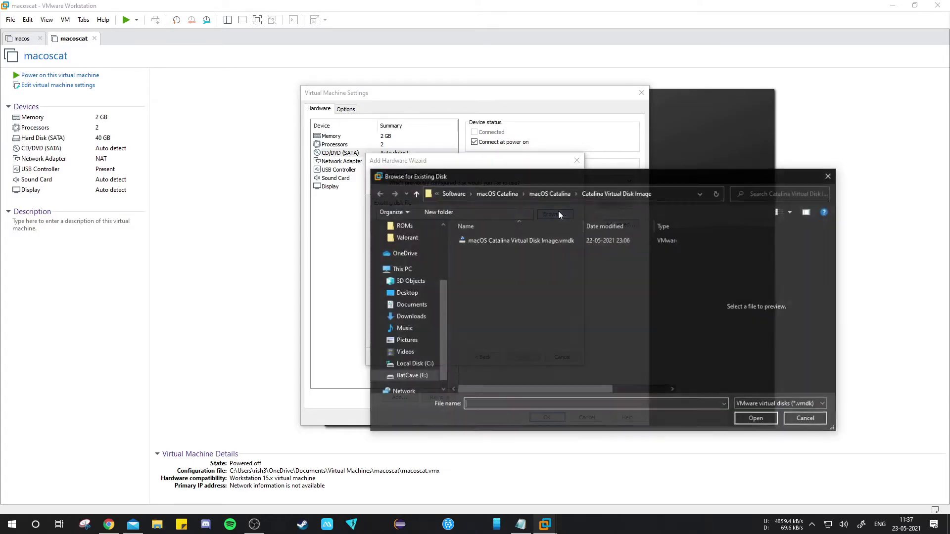
pyautogui.doubleClick(481, 242)
pyautogui.click(520, 356)
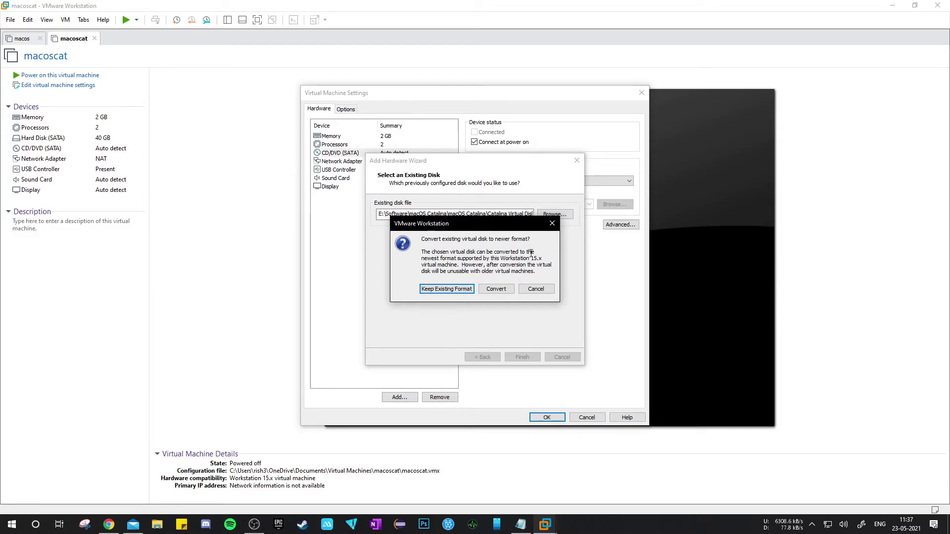
pyautogui.click(455, 290)
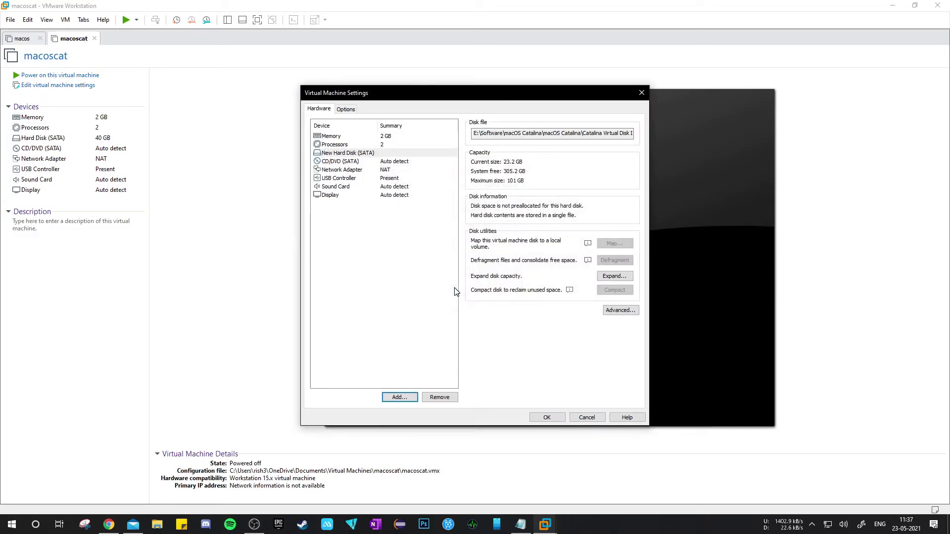
# Step: Review the CD/DVD, network adapter and USB controller settings, and save the virtual machine's hardware configuration
pyautogui.click(379, 163)
pyautogui.click(379, 170)
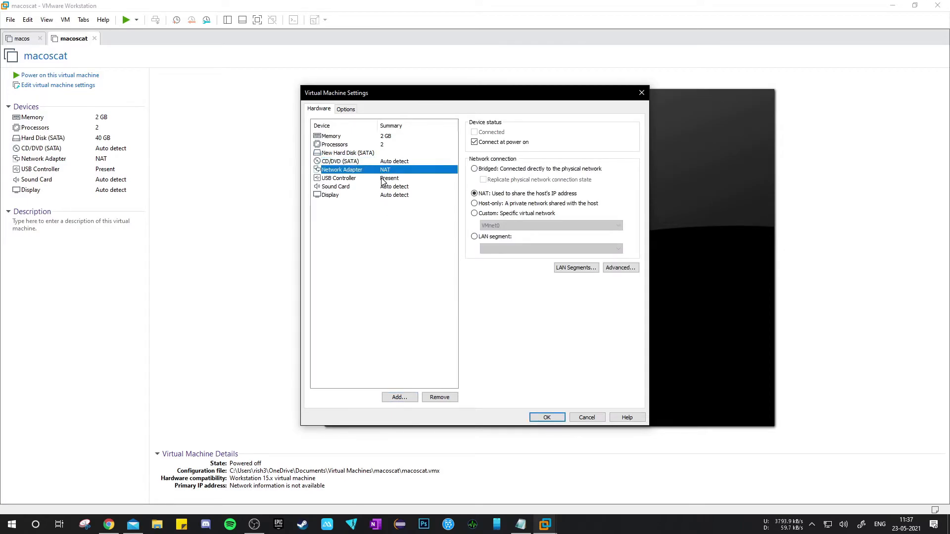
pyautogui.click(382, 179)
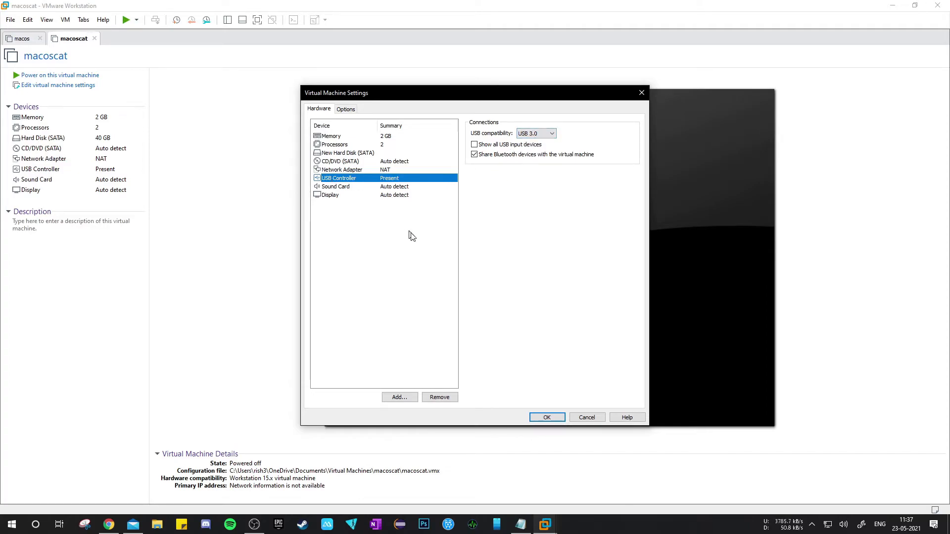
pyautogui.click(546, 417)
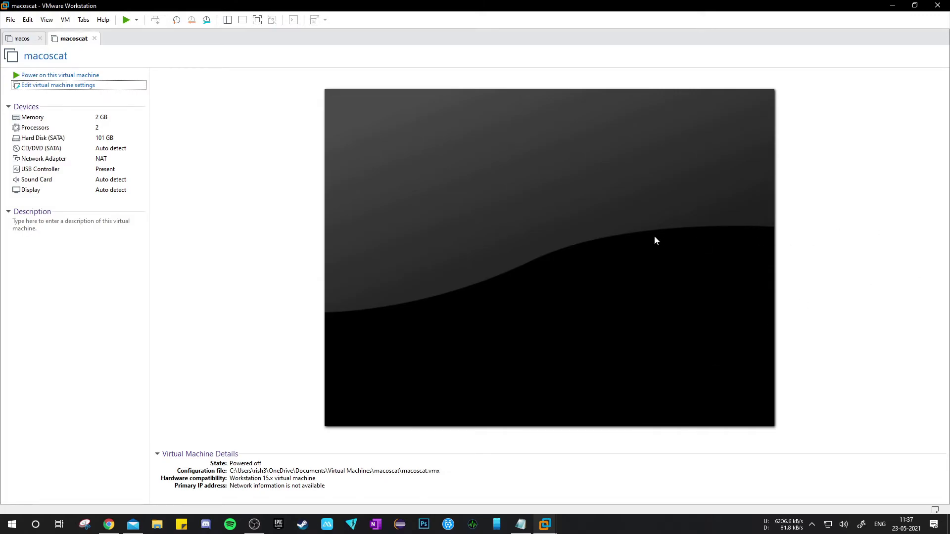
# Step: Open the macoscat folder inside Documents > Virtual Machines in File Explorer
pyautogui.click(157, 524)
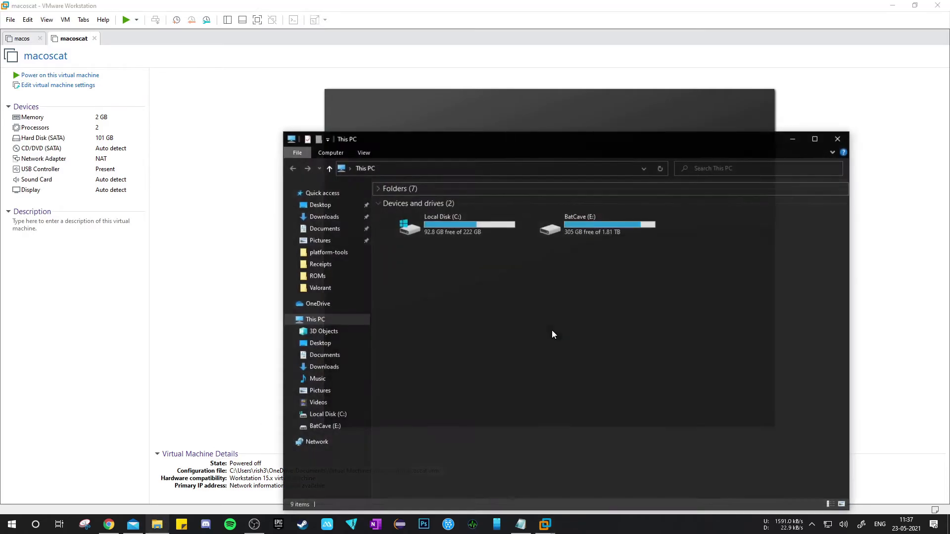
pyautogui.moveTo(580, 142); pyautogui.dragTo(634, 88)
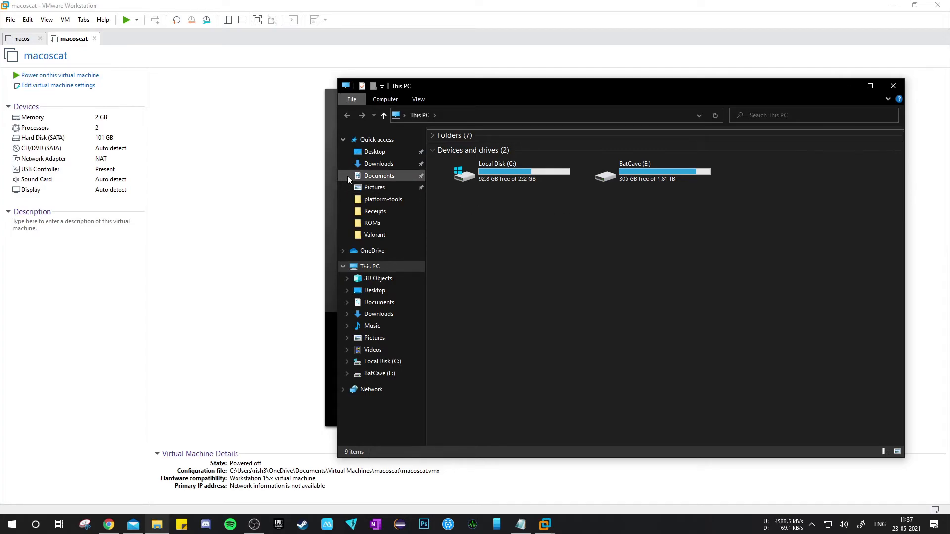
pyautogui.click(393, 180)
pyautogui.scroll(-3, 666, 272)
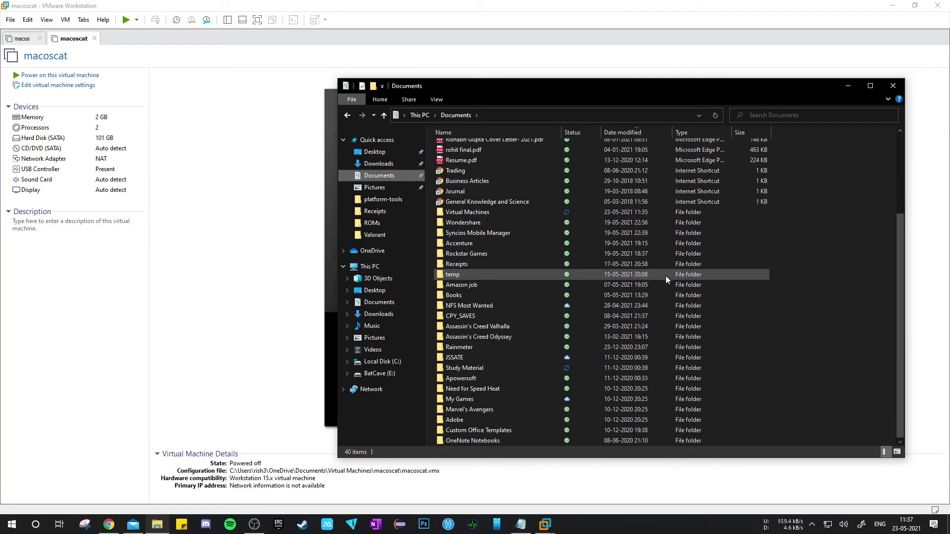
pyautogui.click(666, 275)
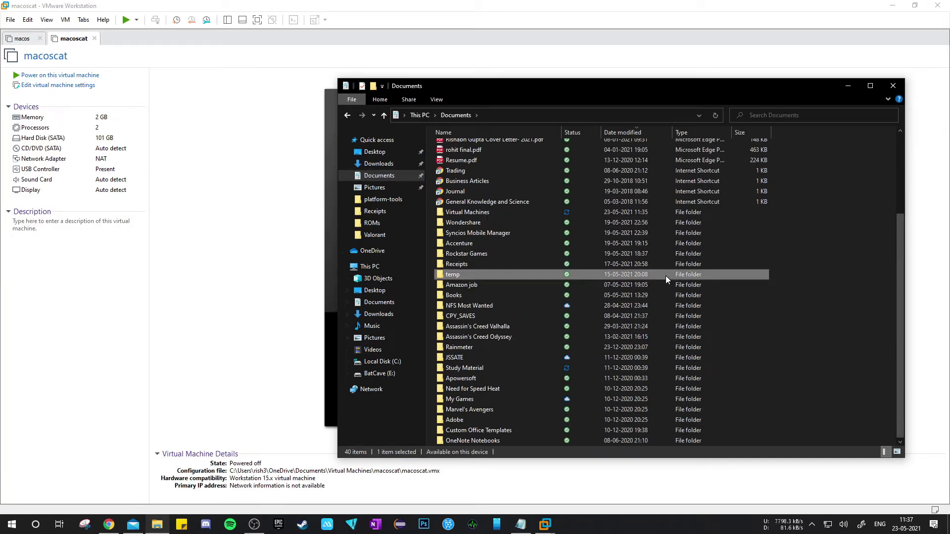
pyautogui.click(594, 213)
pyautogui.doubleClick(594, 212)
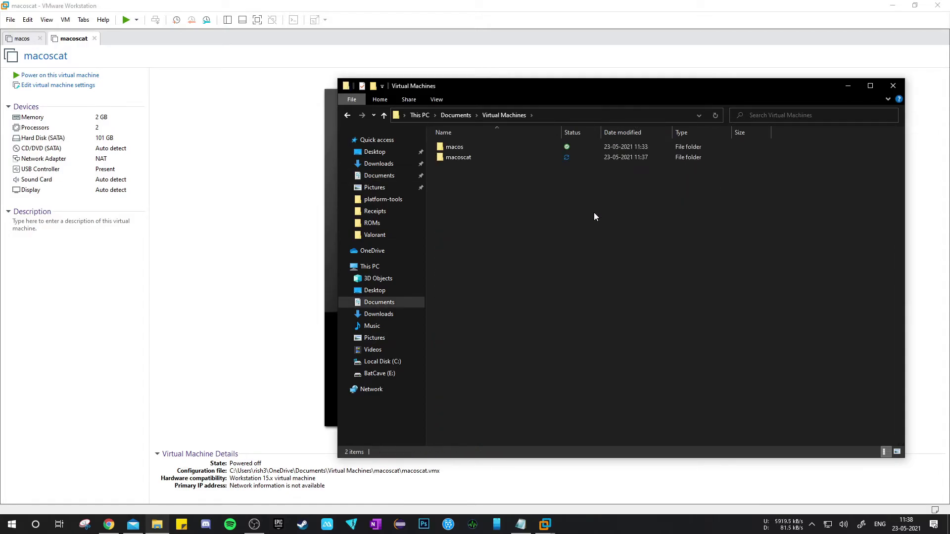
pyautogui.doubleClick(464, 158)
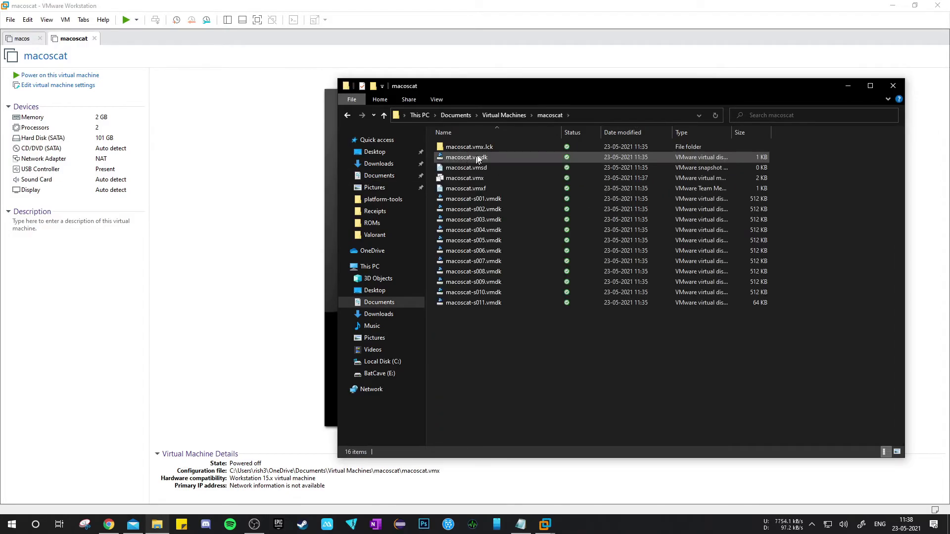
# Step: Open macoscat.vmx in Notepad and place the cursor at the end of its last line
pyautogui.click(502, 178)
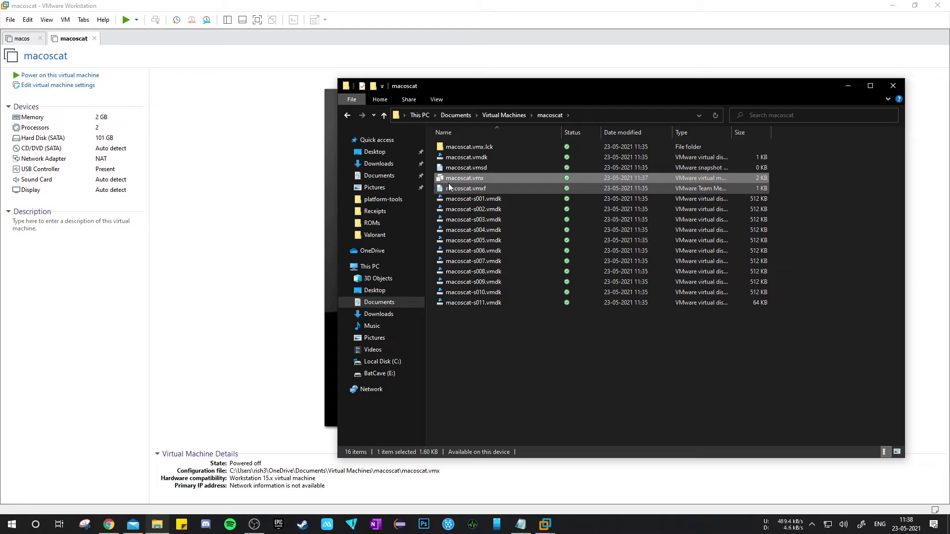
pyautogui.rightClick(483, 178)
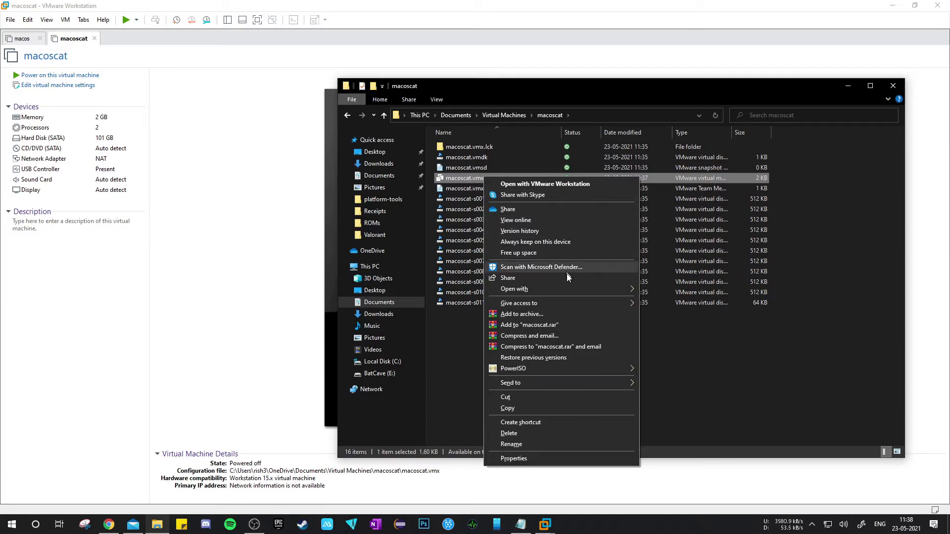
pyautogui.moveTo(575, 288)
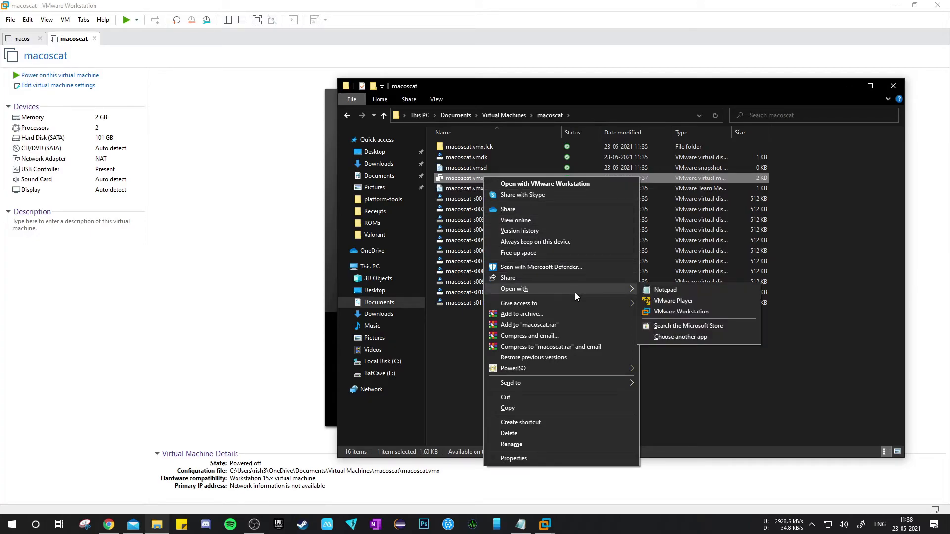
pyautogui.click(693, 289)
pyautogui.scroll(-10, 612, 231)
pyautogui.scroll(2, 612, 232)
pyautogui.scroll(-2, 612, 232)
pyautogui.click(571, 418)
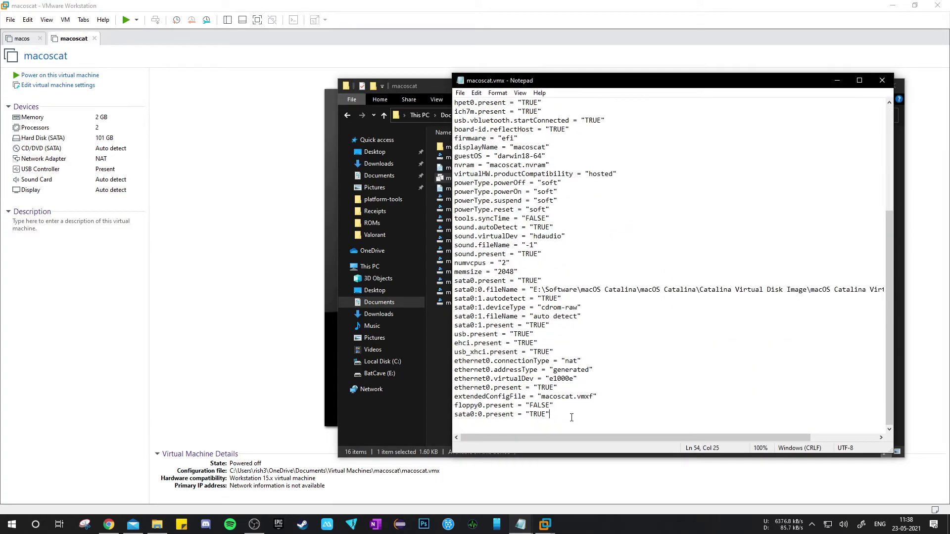
# Step: Arrange the Notepad and File Explorer windows side by side and open macos.vmx from the macos folder in Notepad
pyautogui.moveTo(623, 81); pyautogui.dragTo(187, 96)
pyautogui.moveTo(565, 86); pyautogui.dragTo(629, 90)
pyautogui.click(571, 119)
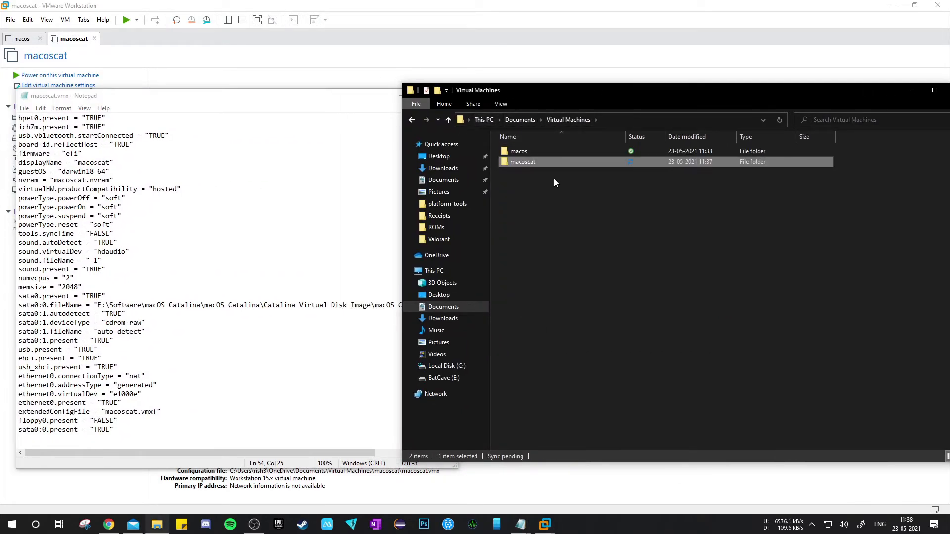
pyautogui.doubleClick(551, 150)
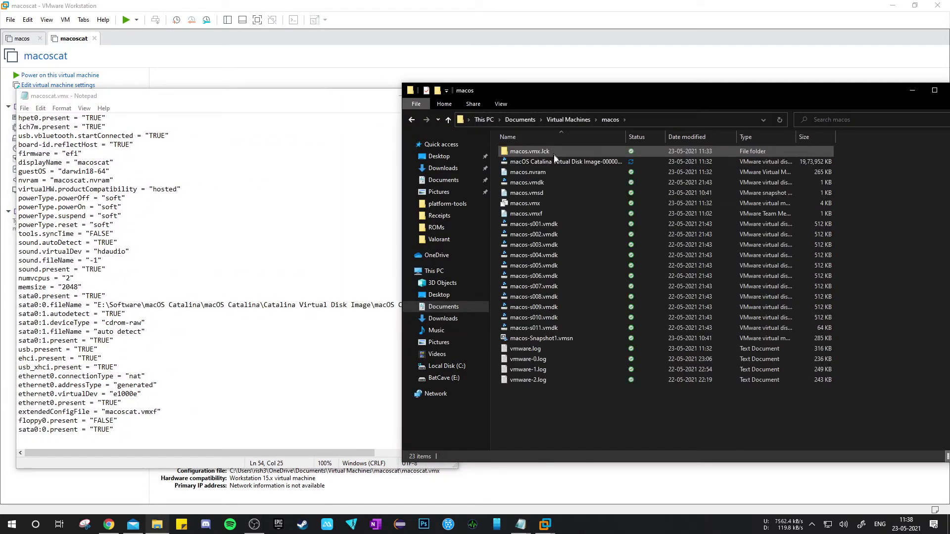
pyautogui.rightClick(562, 203)
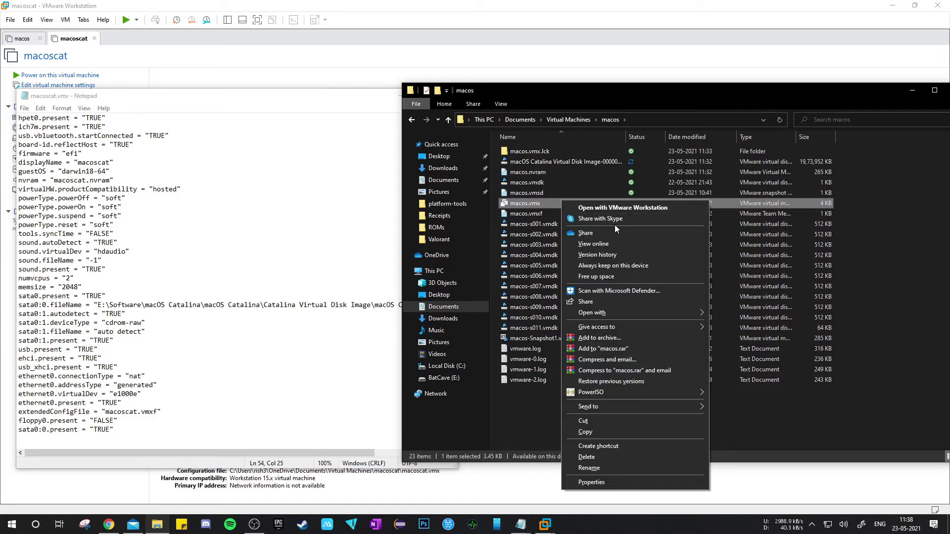
pyautogui.moveTo(636, 311)
pyautogui.click(740, 314)
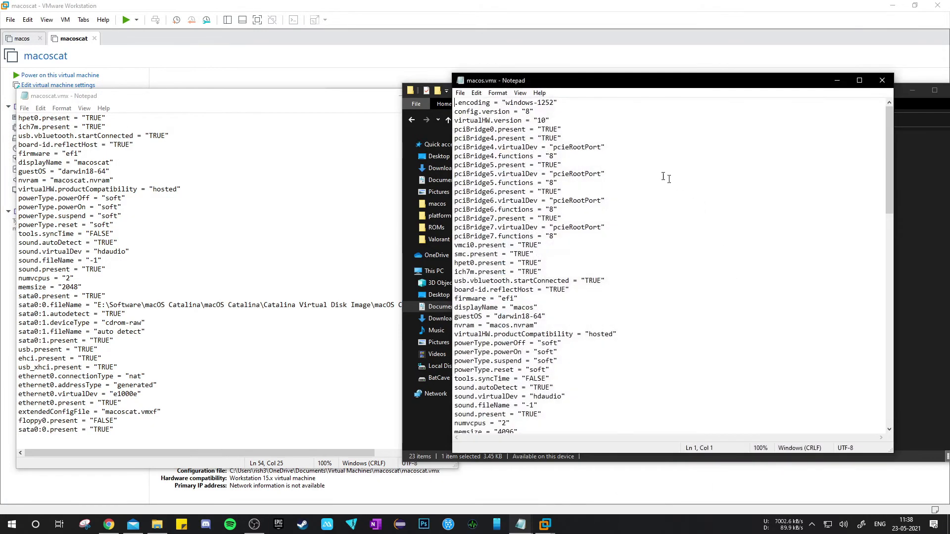
# Step: Copy the lines from smc.version through cpuid.1.edx in macos.vmx and close that file
pyautogui.scroll(-5, 625, 232)
pyautogui.scroll(-1, 625, 243)
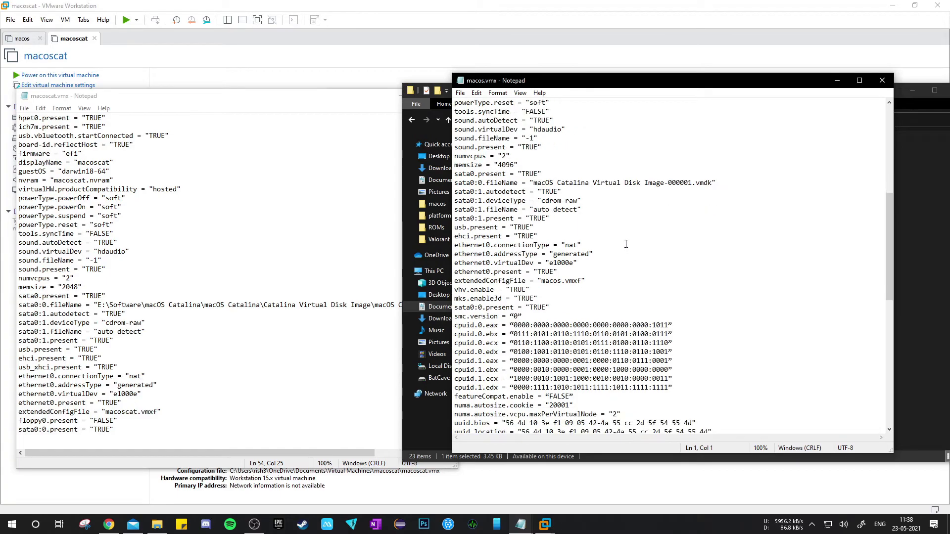
pyautogui.moveTo(457, 319); pyautogui.dragTo(675, 386)
pyautogui.hotkey('ctrl', 'c')
pyautogui.click(487, 320)
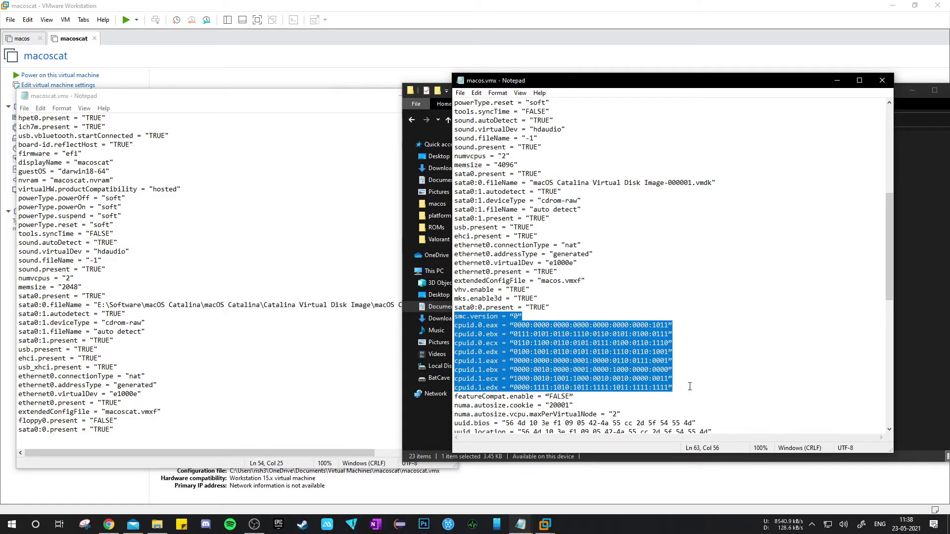
pyautogui.click(881, 81)
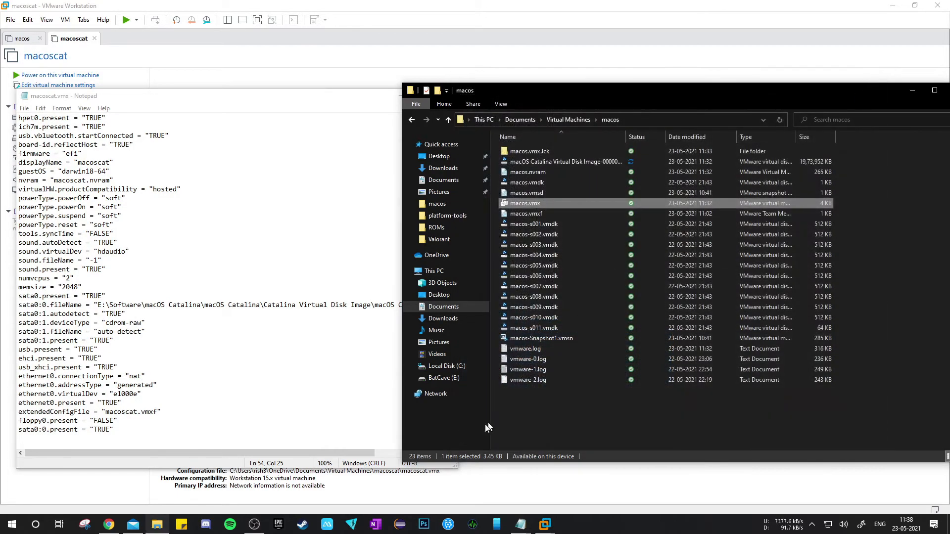
# Step: Paste the copied smc.version and cpuid lines below "--Download it--" in the untitled Notepad notes
pyautogui.click(520, 525)
pyautogui.click(490, 476)
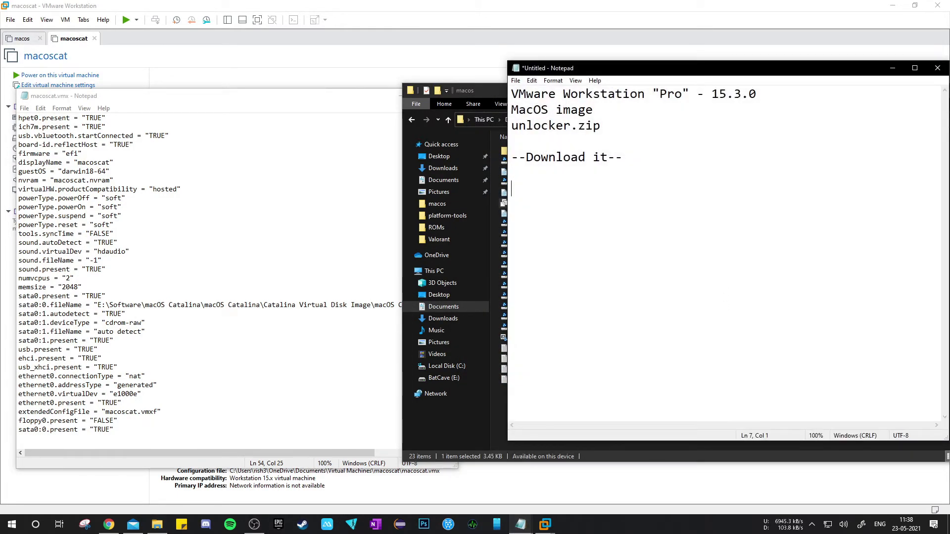
pyautogui.hotkey('ctrl', 'v')
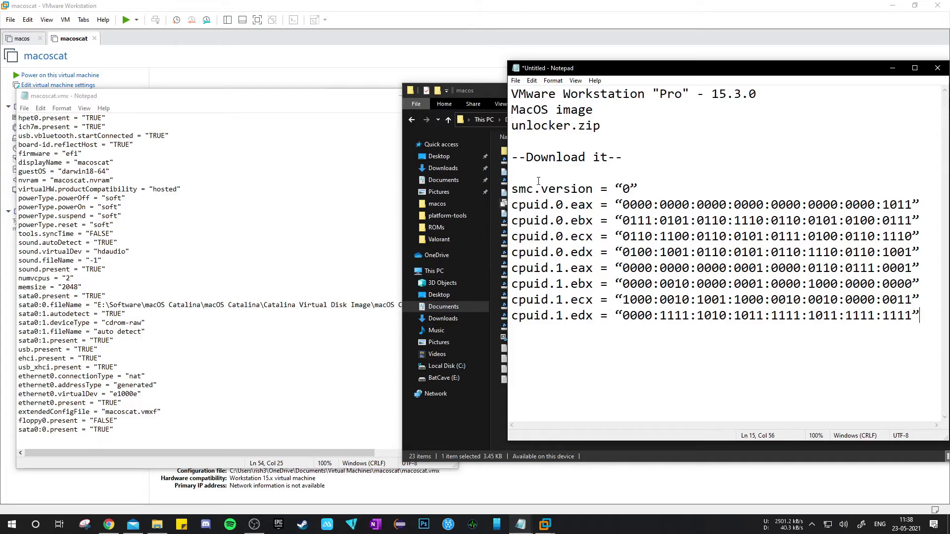
# Step: Append the smc.version and cpuid lines from the notes to the end of macoscat.vmx
pyautogui.moveTo(512, 189); pyautogui.dragTo(921, 327)
pyautogui.hotkey('ctrl', 'c')
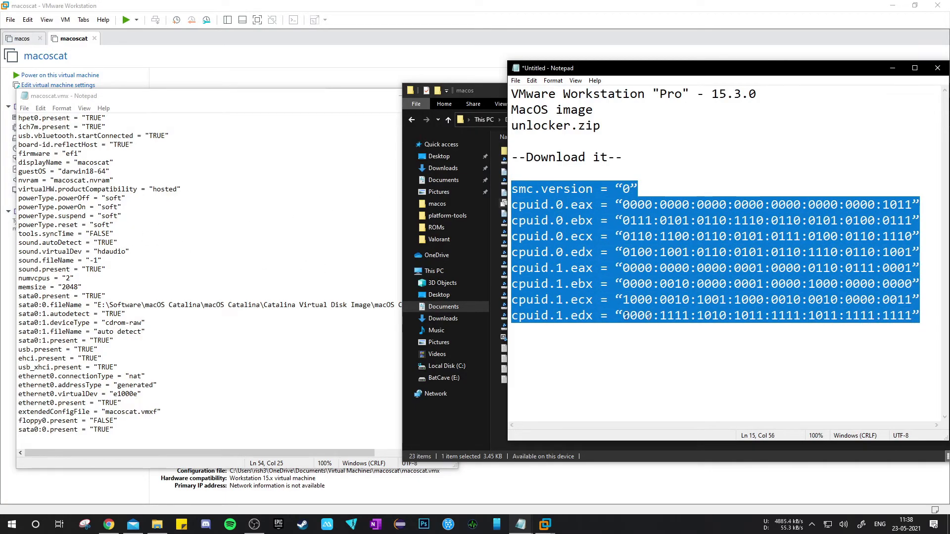
pyautogui.click(153, 443)
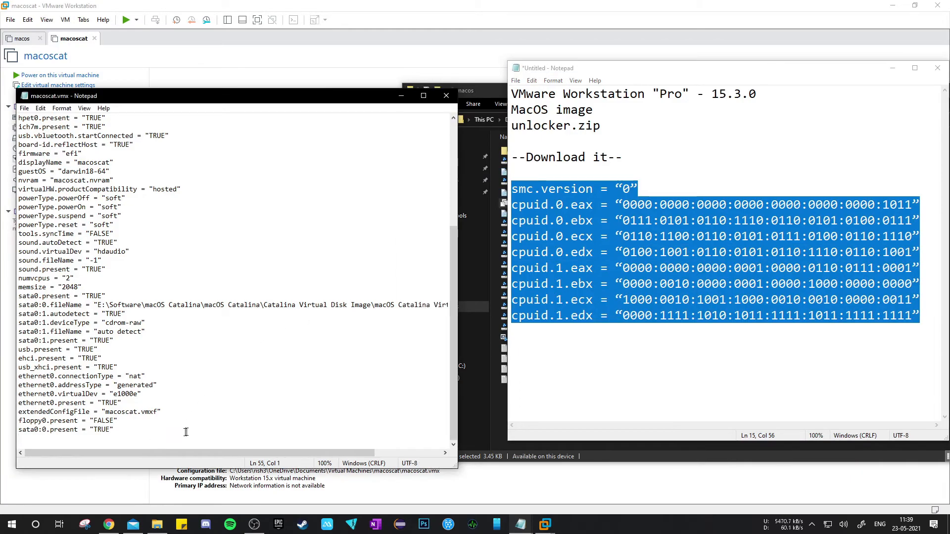
pyautogui.press('Return')
pyautogui.hotkey('ctrl', 'v')
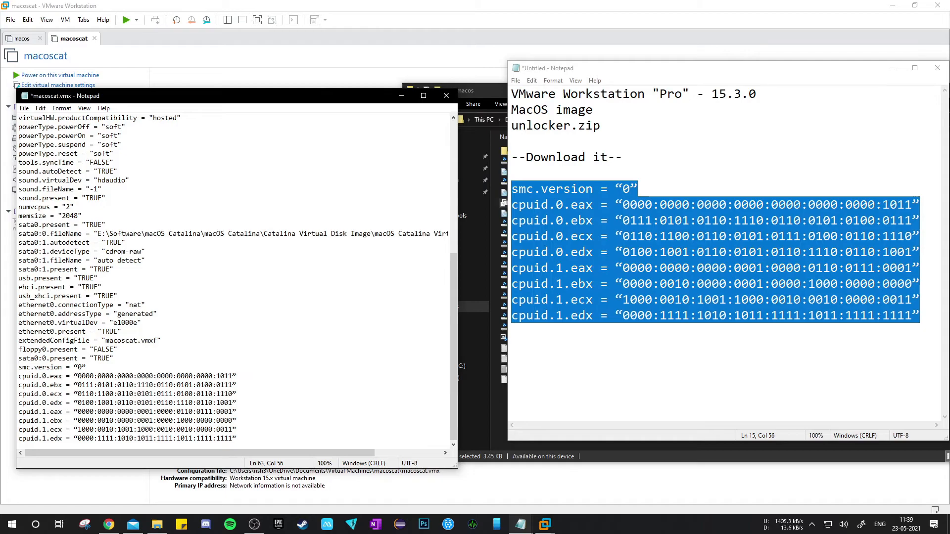
# Step: Save the edited macoscat.vmx configuration file and close it
pyautogui.click(26, 116)
pyautogui.click(23, 108)
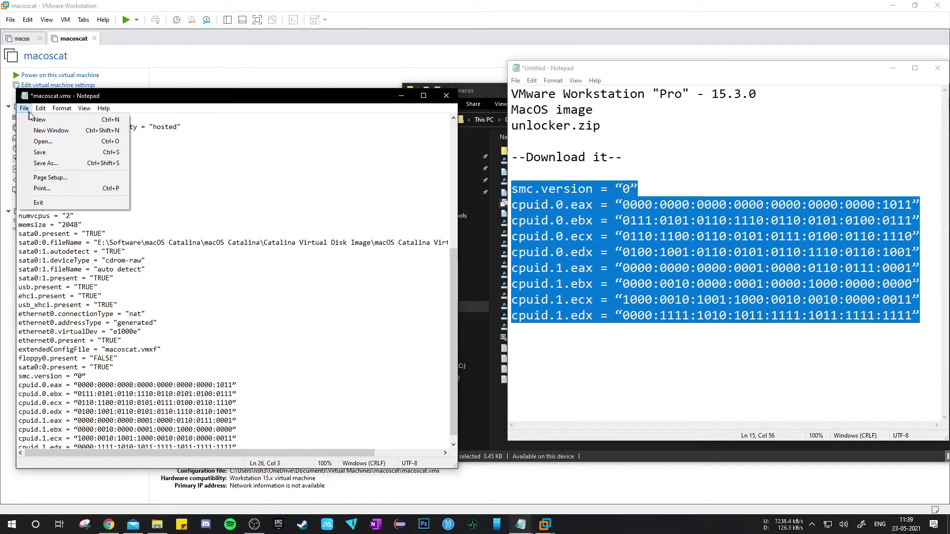
pyautogui.click(52, 153)
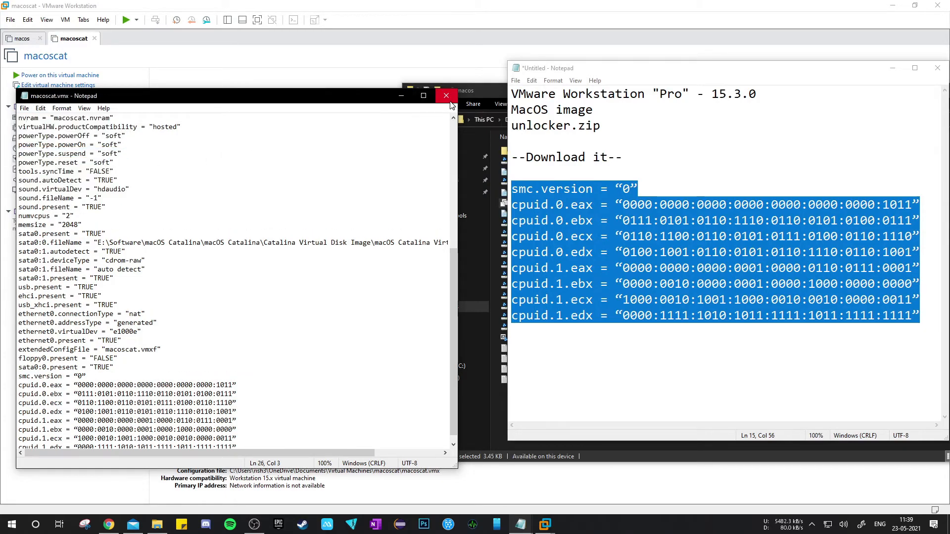
pyautogui.click(448, 99)
# Step: Keep the untitled notes unsaved but open, minimise them, and clear the macos folder window off the screen
pyautogui.moveTo(782, 70); pyautogui.dragTo(679, 68)
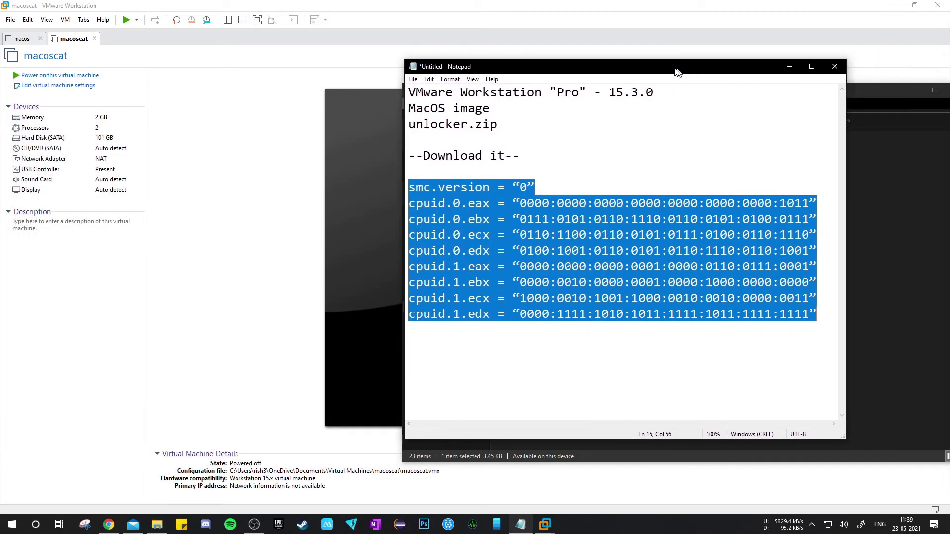
pyautogui.click(834, 66)
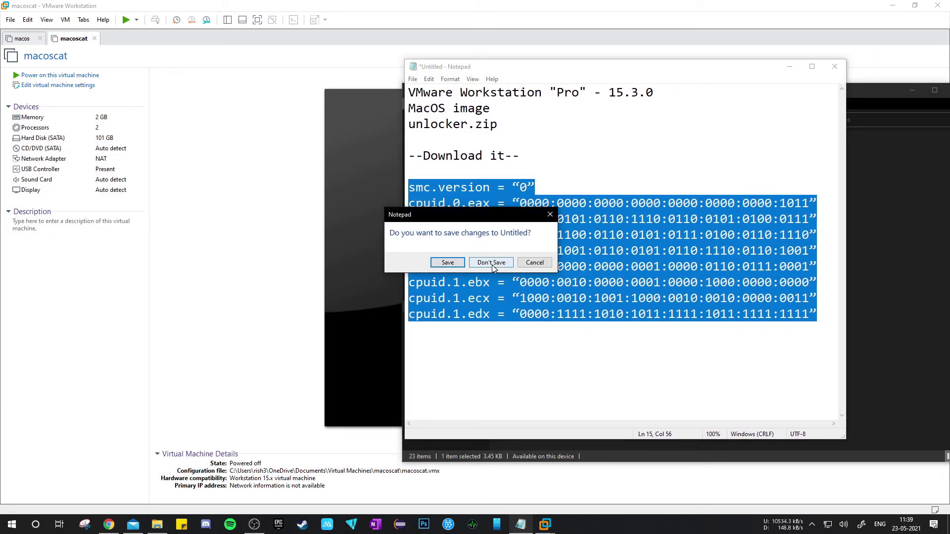
pyautogui.click(534, 263)
pyautogui.click(714, 144)
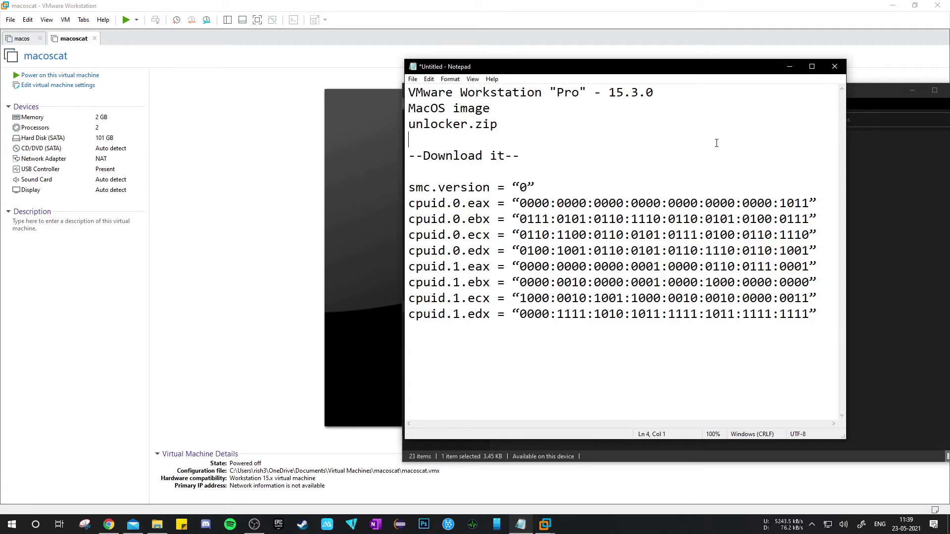
pyautogui.click(790, 67)
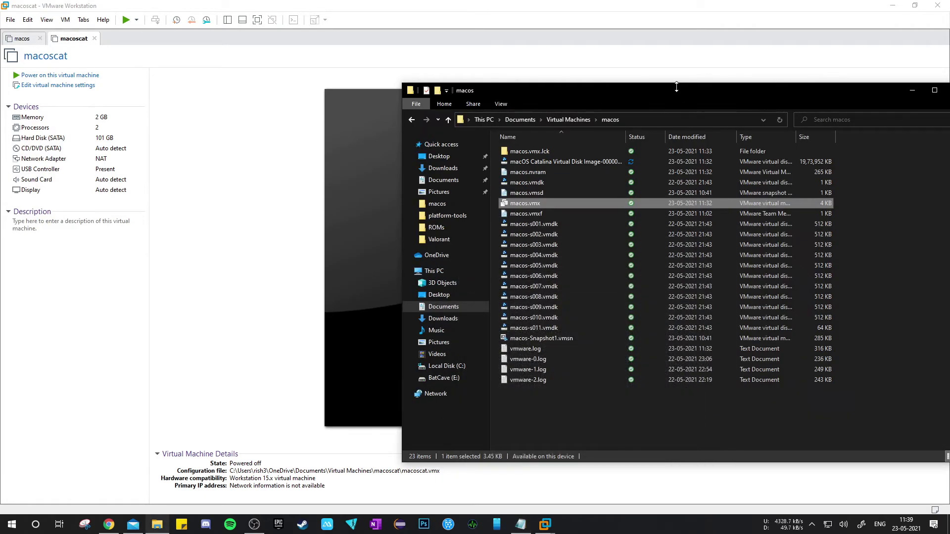
pyautogui.moveTo(734, 100); pyautogui.dragTo(594, 94)
pyautogui.click(773, 88)
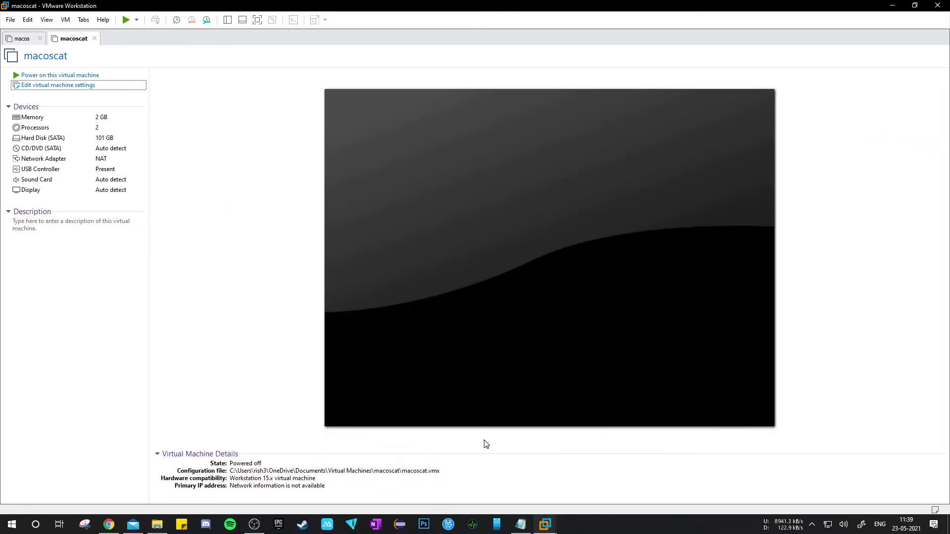
# Step: Reopen the untitled notes and add the line "Hyper-V switched - OFF - you need to navigate to BIOS" below the cpuid lines
pyautogui.click(522, 525)
pyautogui.click(832, 323)
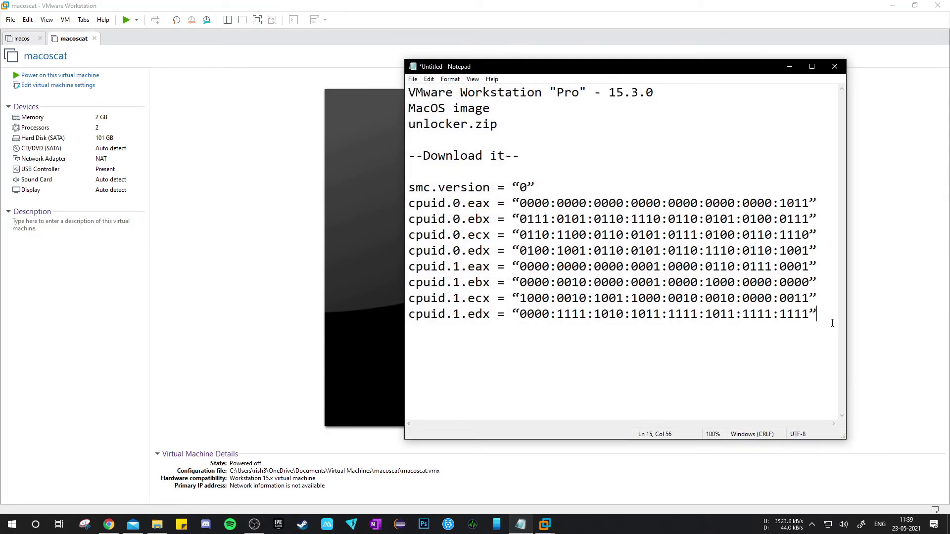
pyautogui.press('Return')
pyautogui.write('Hyper-V switched - OFF')
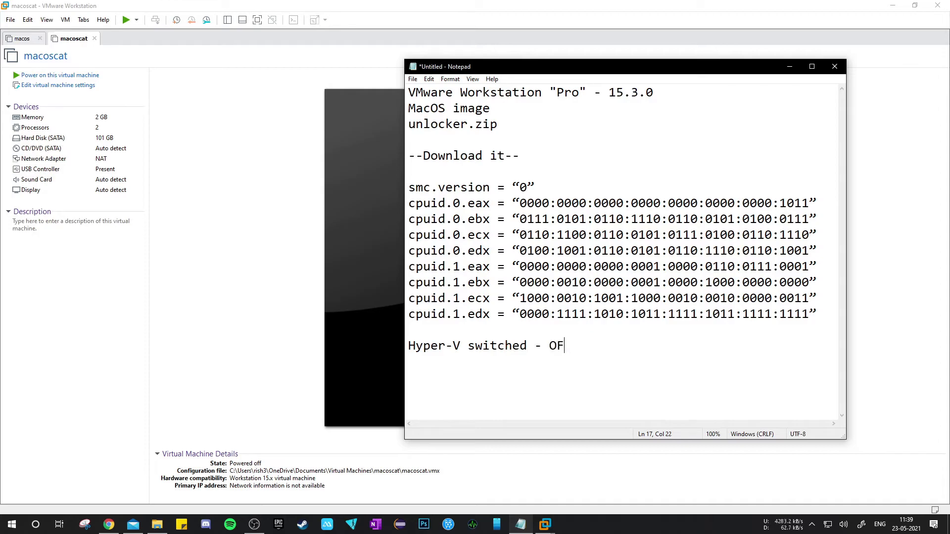
pyautogui.write('- you need to navigate to BIOS')
pyautogui.press('Return')
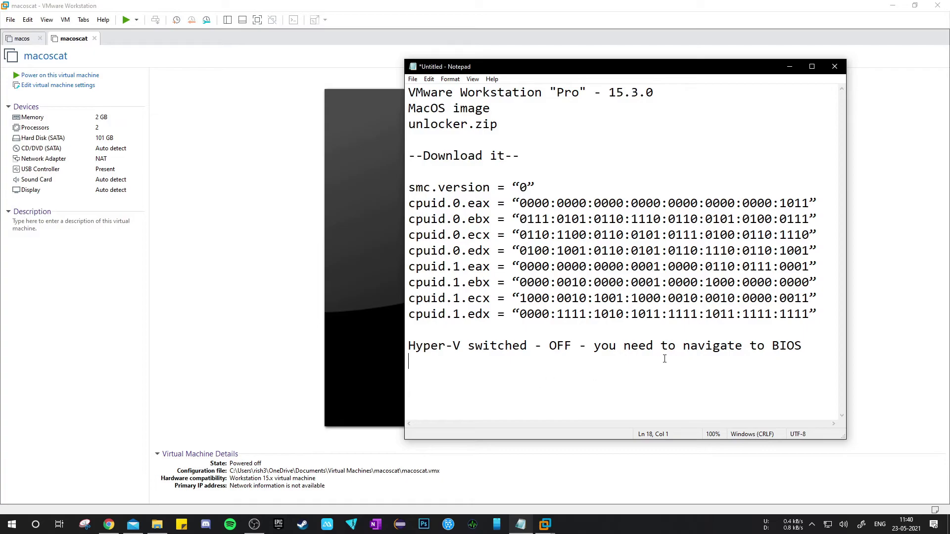
# Step: Add the line "Chipset - CPU Configs" under the Hyper-V note and minimise the notes
pyautogui.moveTo(409, 346); pyautogui.dragTo(463, 349)
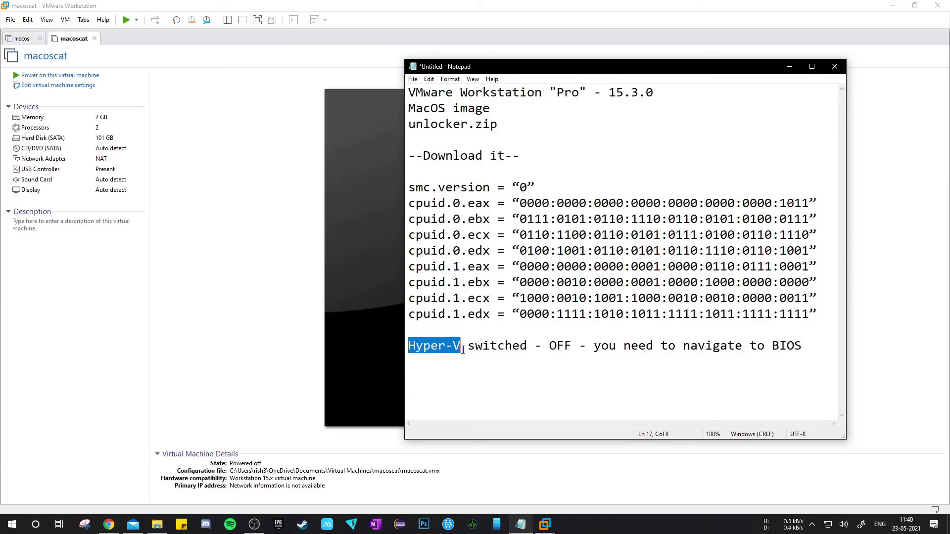
pyautogui.click(445, 387)
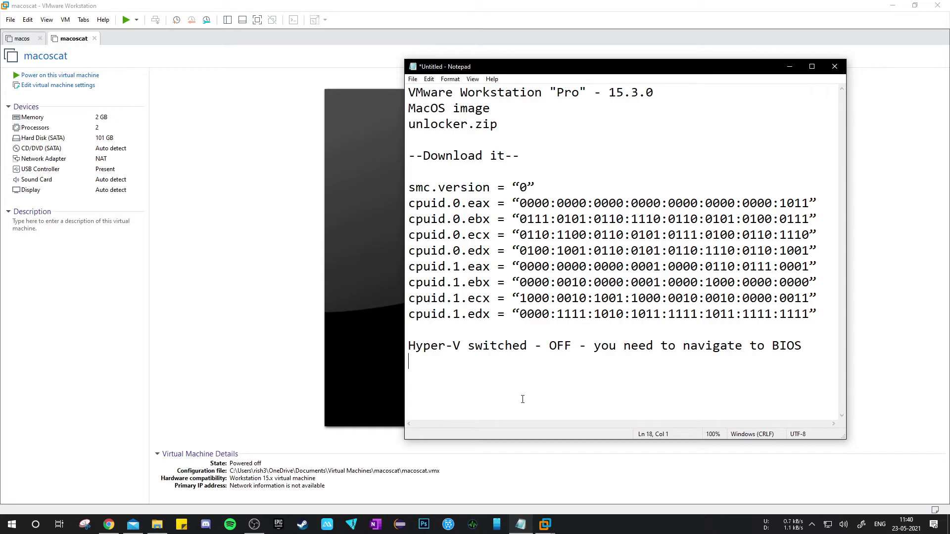
pyautogui.write('Chipste')
pyautogui.press('BackSpace')
pyautogui.press('BackSpace')
pyautogui.press('BackSpace')
pyautogui.write('et - CPU C')
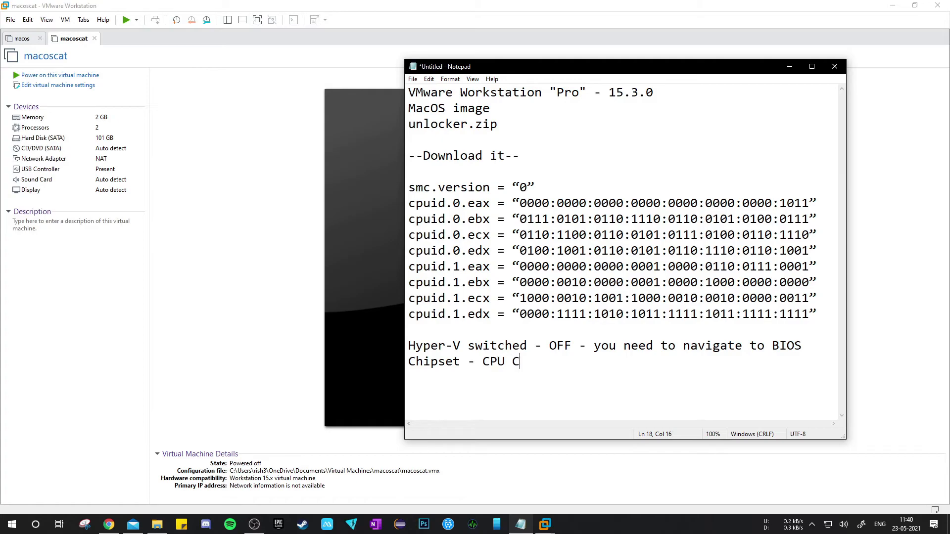
pyautogui.write('onfigs')
pyautogui.click(788, 68)
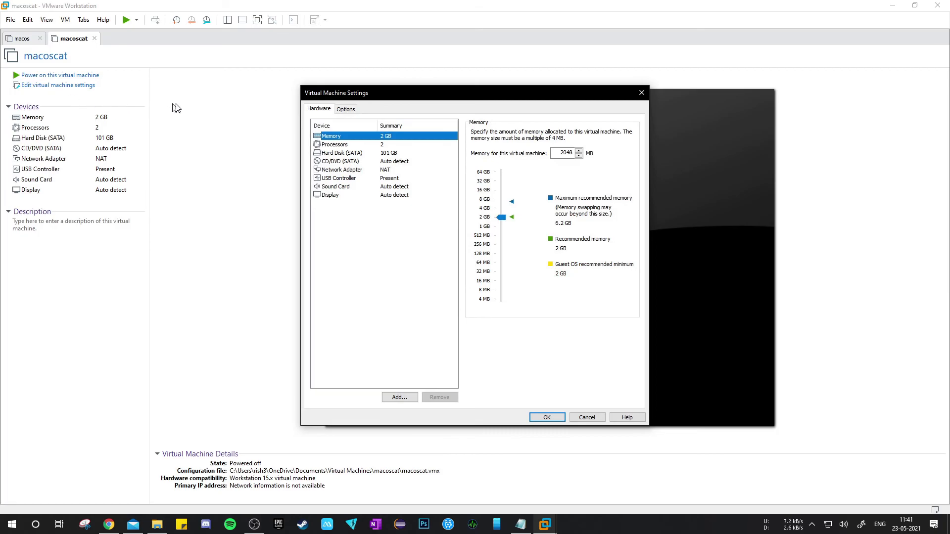
# Step: Review the guest operating system and version options of the macoscat and macos virtual machines
pyautogui.click(346, 111)
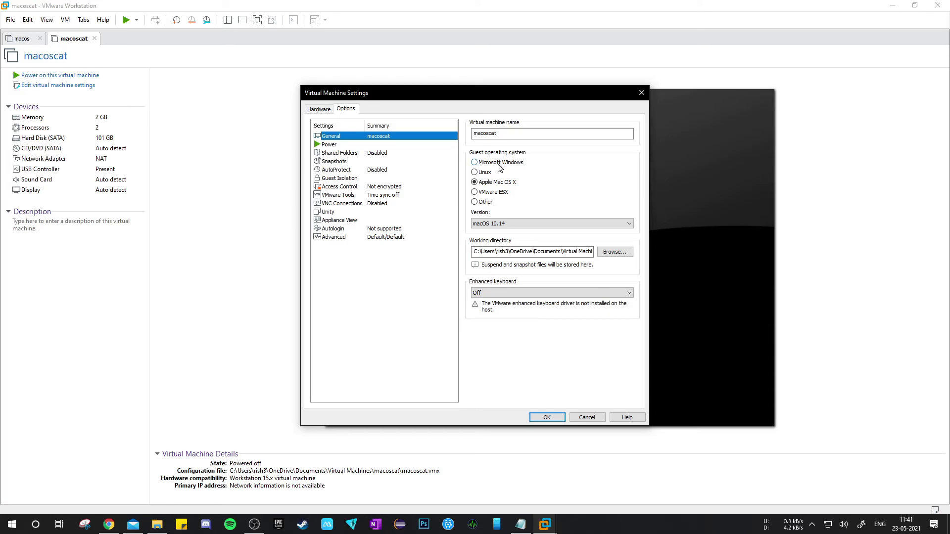
pyautogui.click(547, 418)
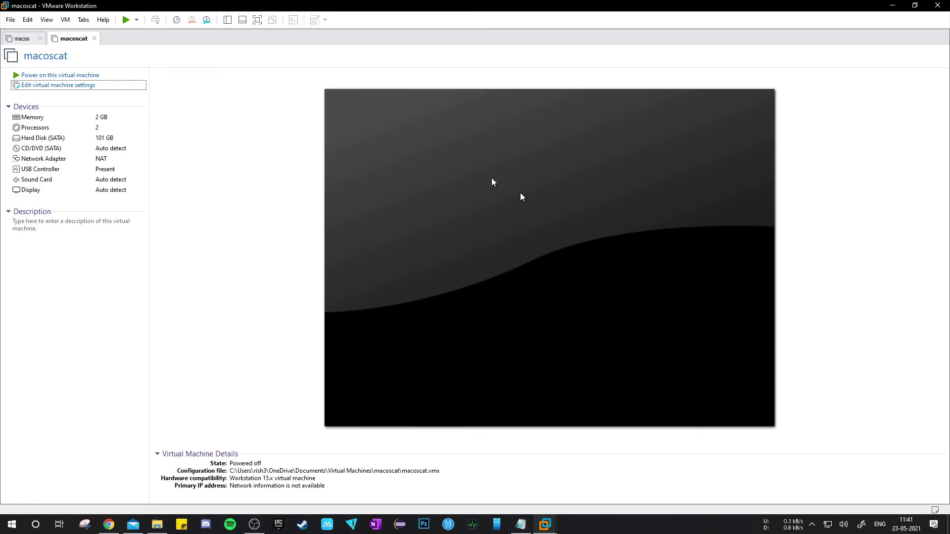
pyautogui.click(18, 37)
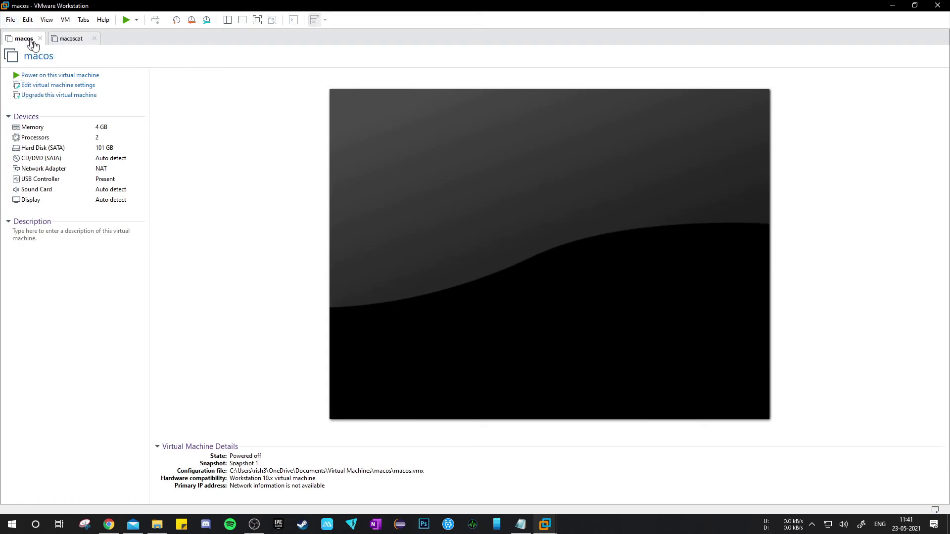
pyautogui.click(61, 86)
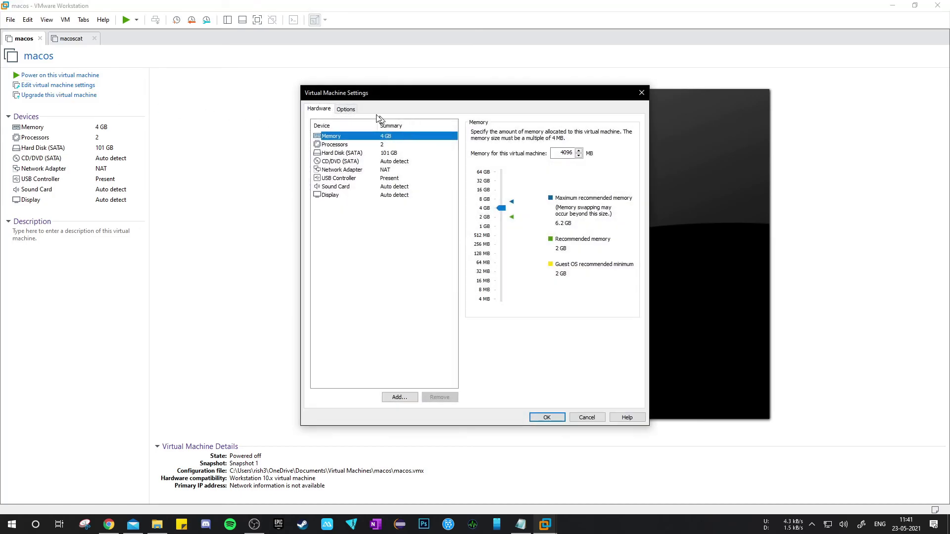
pyautogui.click(351, 109)
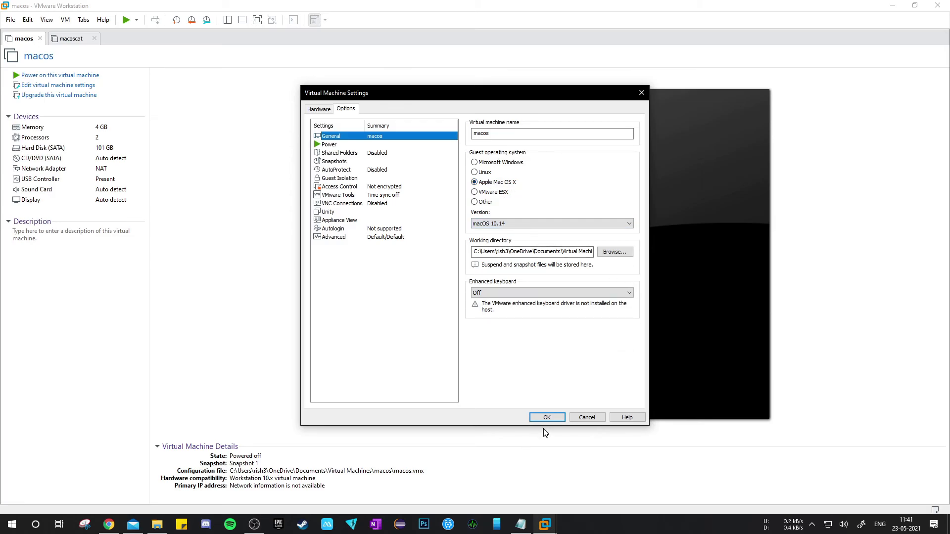
pyautogui.click(548, 417)
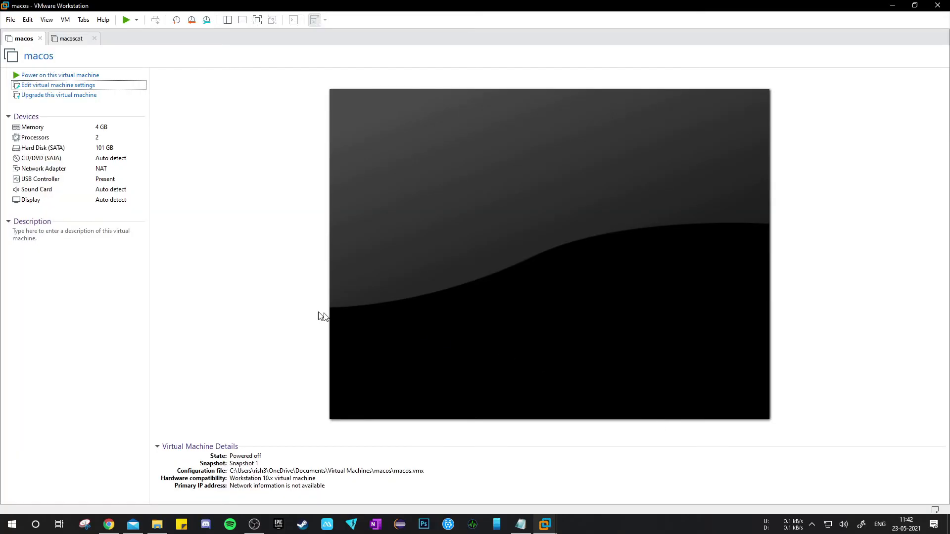
# Step: Power on the macos virtual machine
pyautogui.click(67, 76)
pyautogui.click(129, 22)
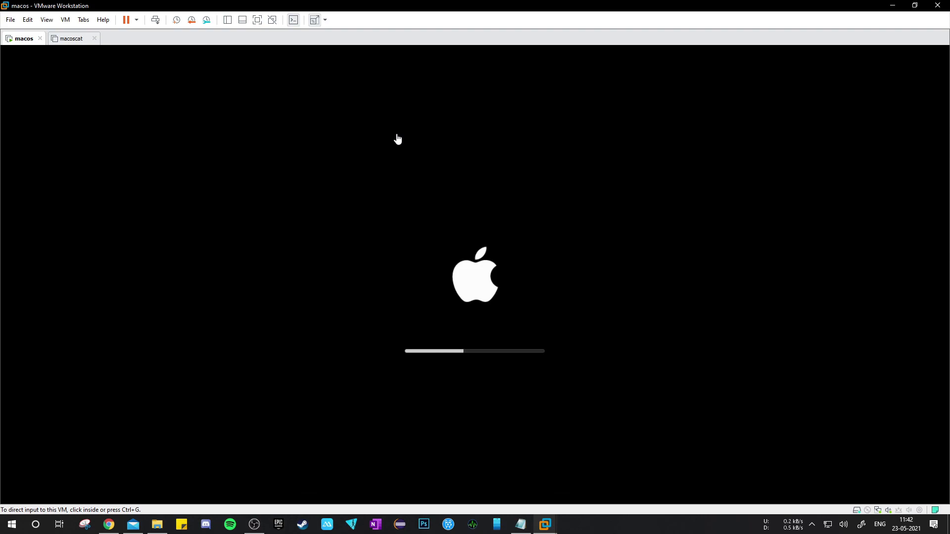
pyautogui.click(258, 530)
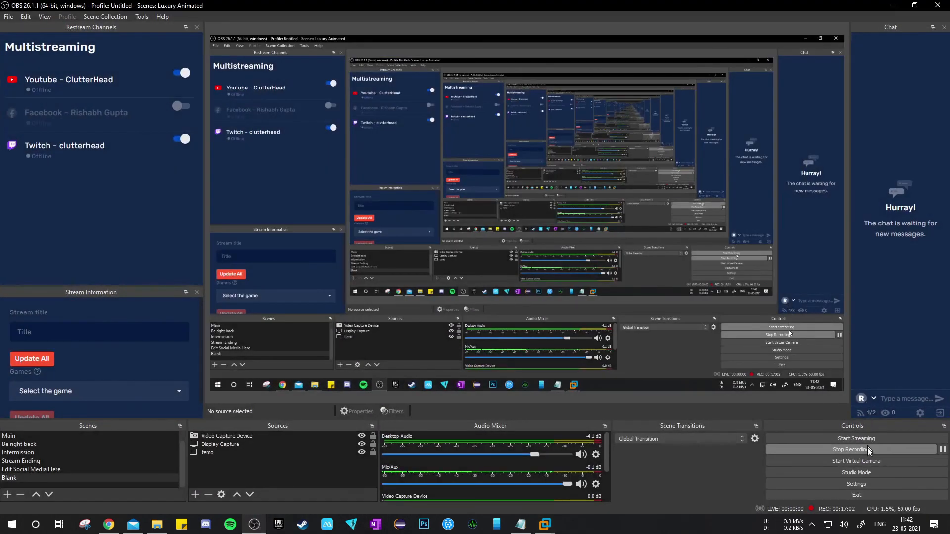